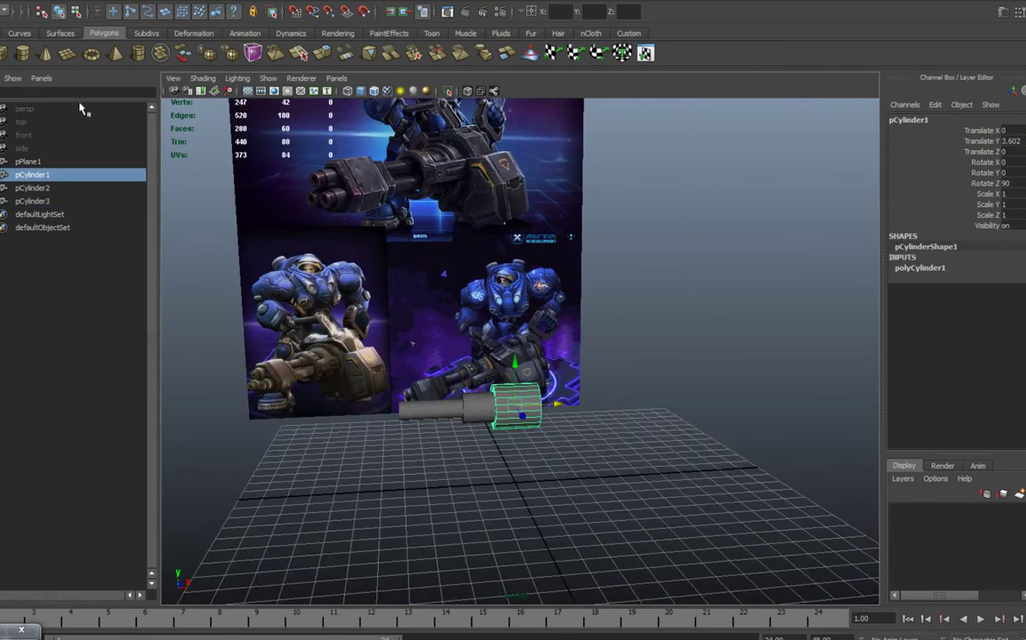
Duplicate the side cube twice and place the copies as narrow tilted blocks on top of the gun body, one rotated 90° on Y.
left_click_drag(493, 413, 464, 414, "alt")
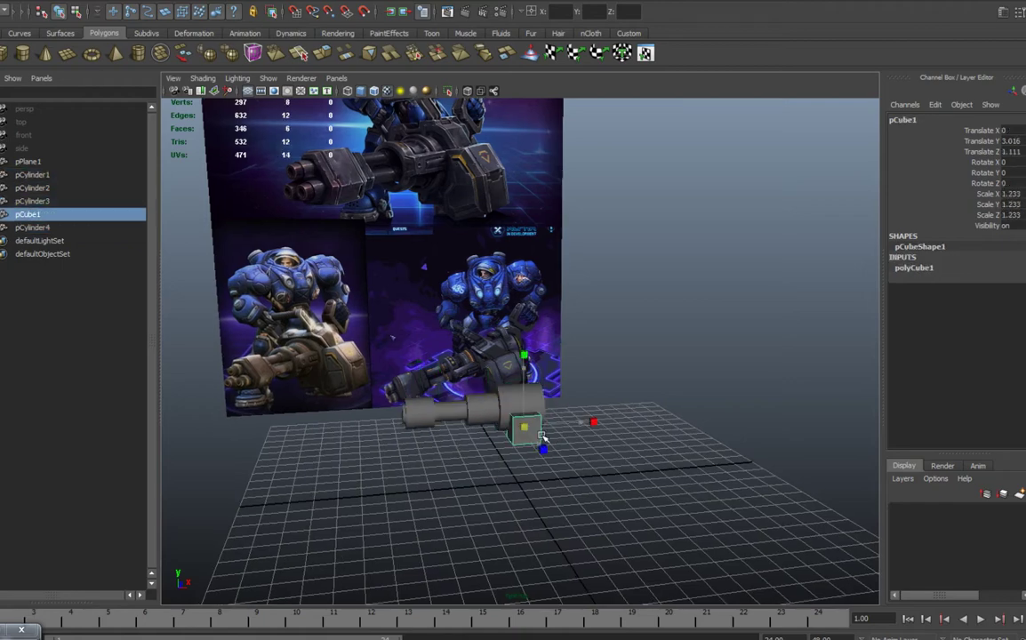
left_click_drag(543, 438, 583, 368, "alt")
key("ctrl+d")
key("ctrl+d")
left_click_drag(446, 357, 758, 298, "alt")
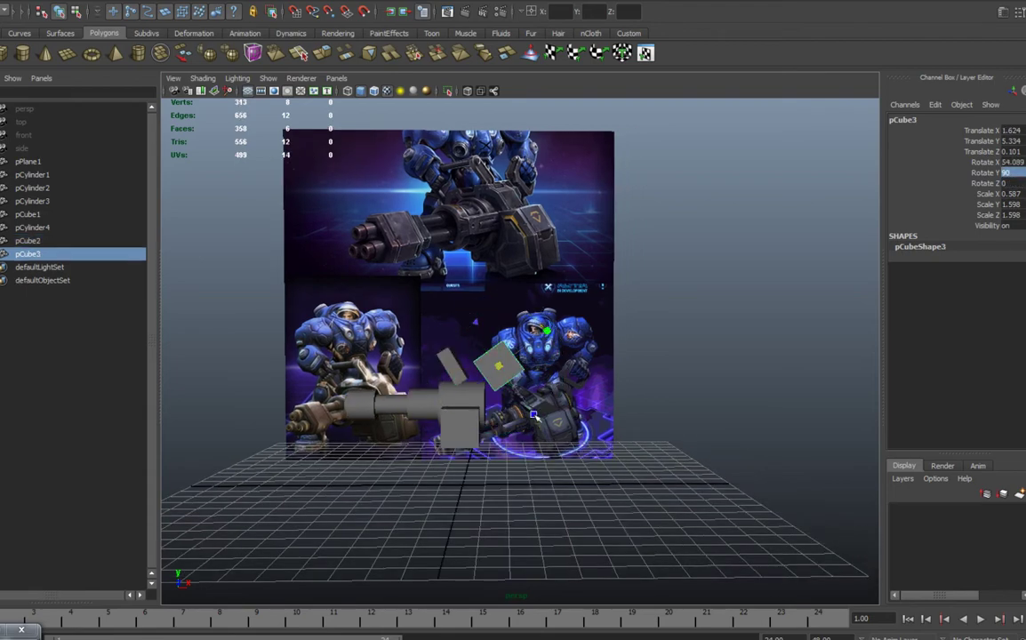
left_click_drag(505, 342, 521, 343)
Duplicate the body cylinder at 0.701 scale in X and Z and add a cube copy, fitting both at the body's front.
left_click_drag(521, 343, 602, 472, "alt")
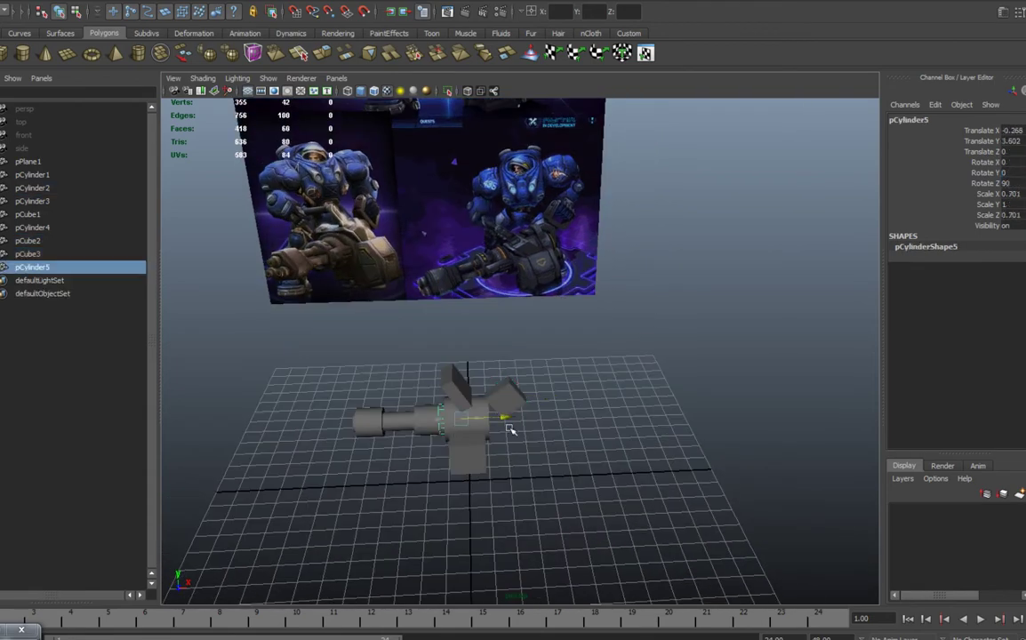
left_click_drag(512, 430, 550, 442, "alt")
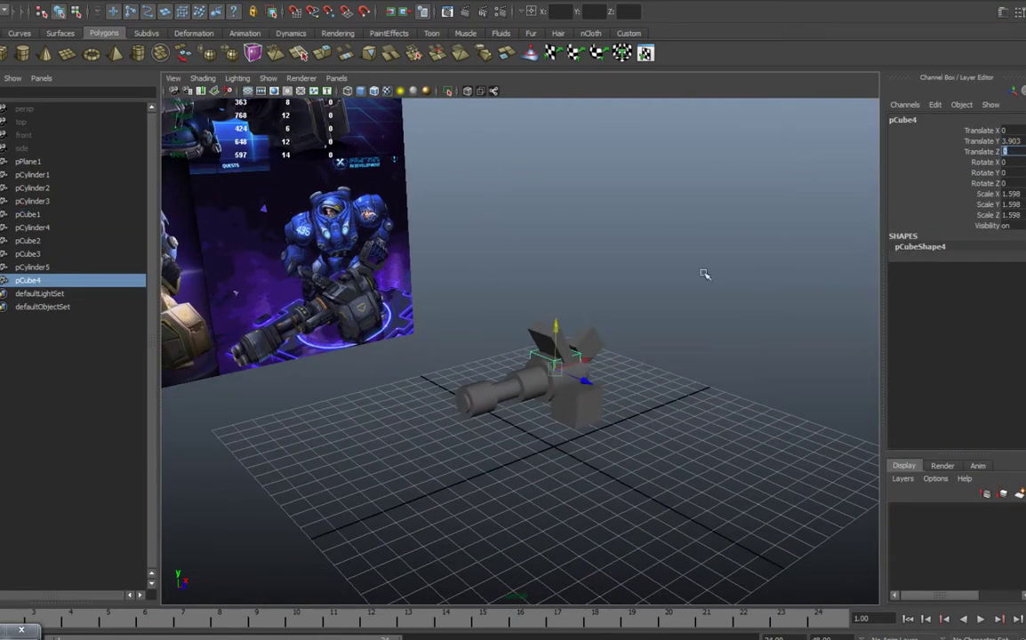
left_click_drag(705, 279, 566, 412, "alt")
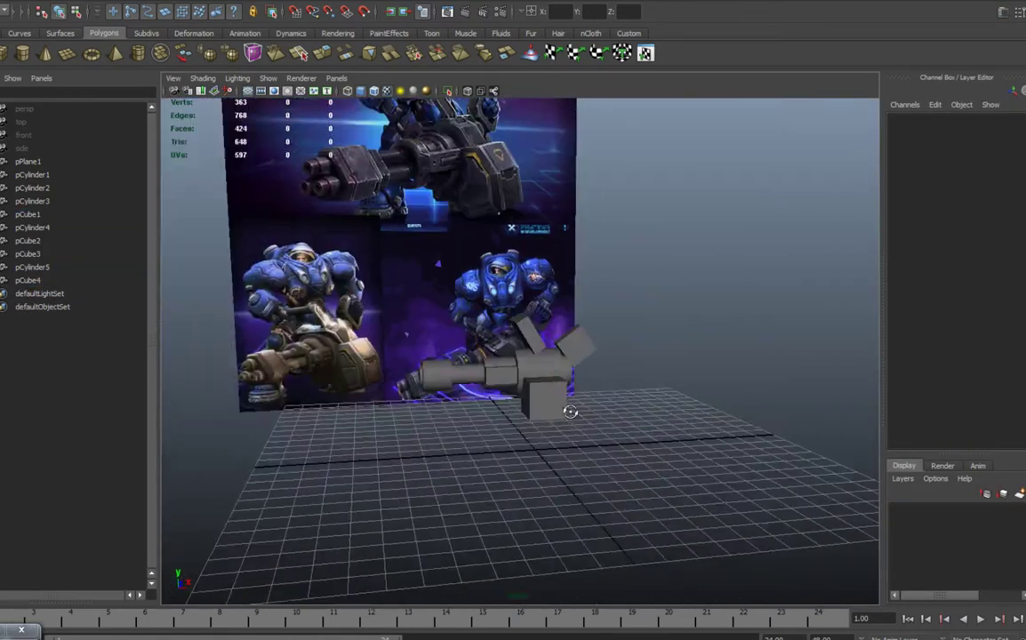
Duplicate a cylinder as a thin collar around the barrel, scaled 0.832 in X and Z and 0.234 in Y.
left_click(489, 298)
left_click_drag(489, 298, 589, 404, "alt")
left_click(571, 422)
key("ctrl+d")
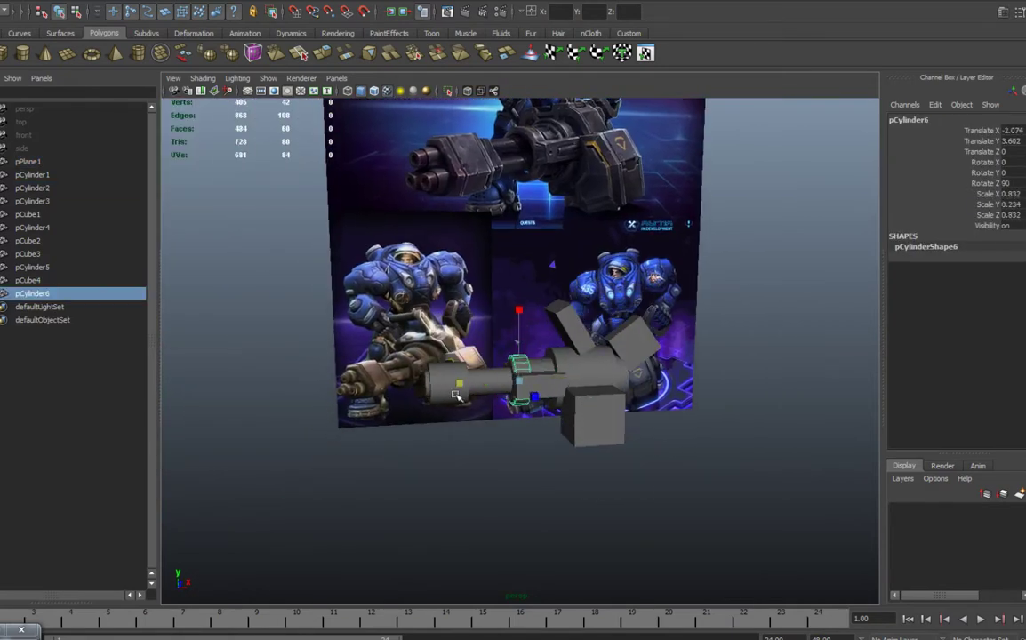
left_click_drag(455, 396, 551, 418, "alt")
Create a polygon cylinder with 3 axis subdivisions above the gun.
left_click(22, 53)
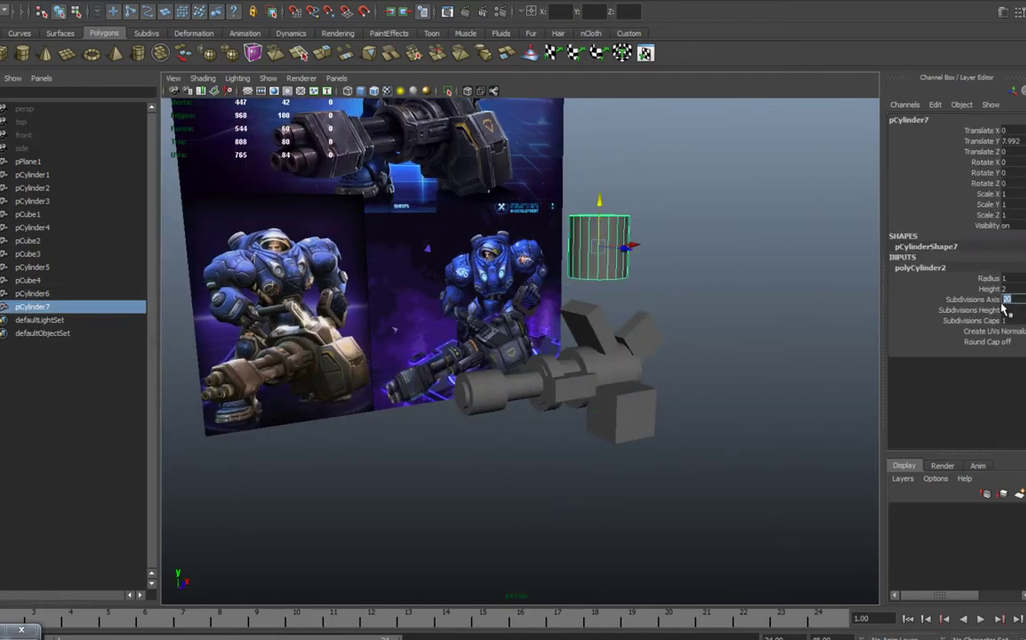
type("3")
key("Return")
Bevel the long edges of the three-sided cylinder to make a six-sided prism.
left_click_drag(569, 356, 580, 389, "alt")
right_click_drag(573, 382, 573, 352)
left_click_drag(544, 342, 642, 374)
left_click_drag(636, 372, 589, 348, "alt")
right_click_drag(587, 347, 668, 380, "shift")
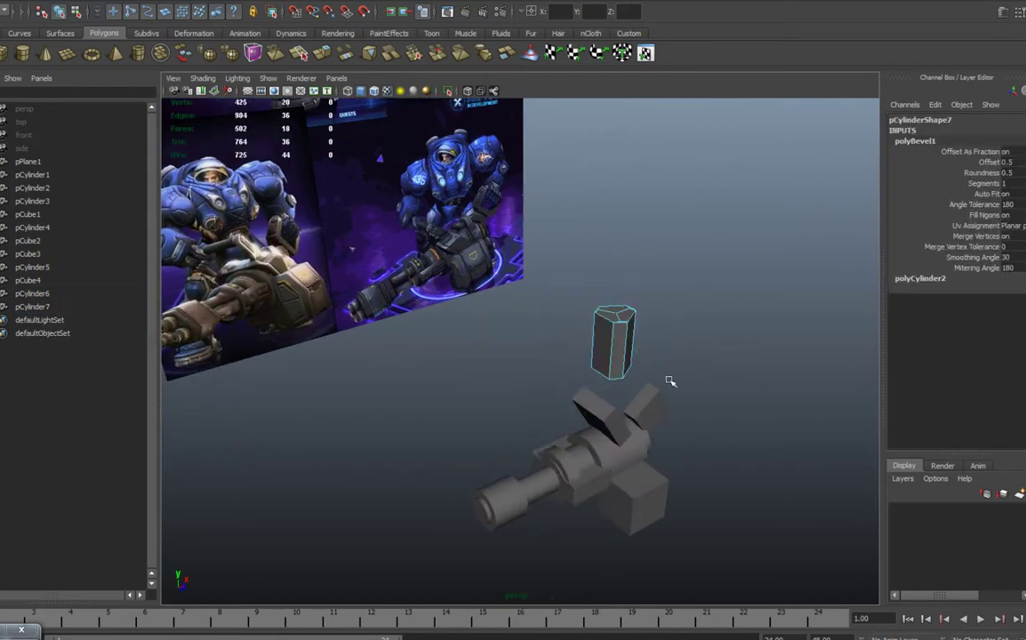
left_click_drag(670, 380, 603, 369, "alt")
right_click_drag(602, 369, 642, 345)
Rotate the prism 90° on Z and move it clear of the gun along X.
left_click_drag(652, 415, 630, 414, "alt")
type("e")
type("90")
key("Return")
key("w")
left_click_drag(616, 308, 717, 308)
Duplicate the prism and fit the copy over the barrel's front cylinder as a housing, with its Y scale at 0.614.
key("ctrl+d")
left_click_drag(717, 307, 672, 308)
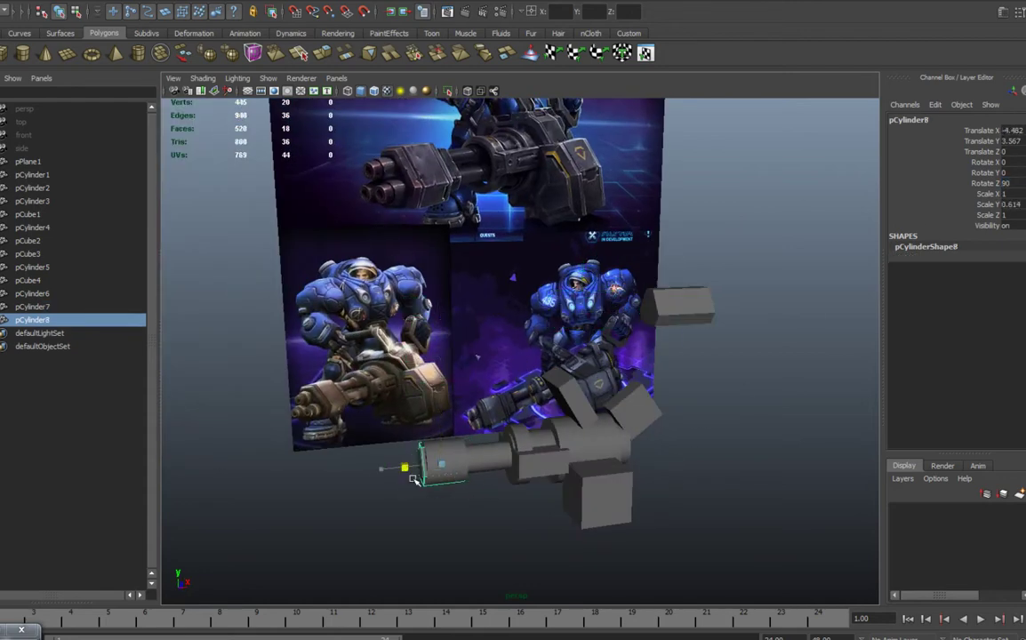
key("r")
left_click_drag(399, 466, 383, 469, "ctrl")
left_click_drag(400, 472, 434, 400, "alt")
key("w")
left_click_drag(435, 397, 474, 413)
key("ctrl+z")
Duplicate the prism housing to form a smaller stepped section behind it on the barrel.
scroll(586, 460, "down", 5)
scroll(478, 438, "up", 2)
key("ctrl+d")
left_click(471, 549)
left_click_drag(471, 549, 507, 544, "alt")
scroll(507, 544, "down", 3)
Create a polygon pipe and rotate it 90° so its axis follows the barrel.
left_click(138, 53)
type("90")
key("Return")
Move and scale the pipe to form a ring around the barrel in front of the body.
key("w")
left_click_drag(547, 458, 578, 456, "alt")
left_click_drag(583, 439, 525, 400)
scroll(533, 418, "up", 5)
left_click_drag(537, 441, 561, 444)
left_click_drag(445, 453, 525, 484, "alt")
left_click_drag(661, 381, 467, 448)
key("r")
left_click_drag(467, 454, 570, 449, "alt")
Delete the middle barrel cylinder that sits between the collar and the body.
left_click(653, 391)
left_click_drag(665, 423, 602, 462, "alt")
key("Delete")
Move the large front cylinder clear and lengthen the inner barrel so it runs through the prism housings.
left_click(527, 487)
left_click(440, 470)
left_click_drag(445, 468, 485, 458, "alt")
left_click(535, 472)
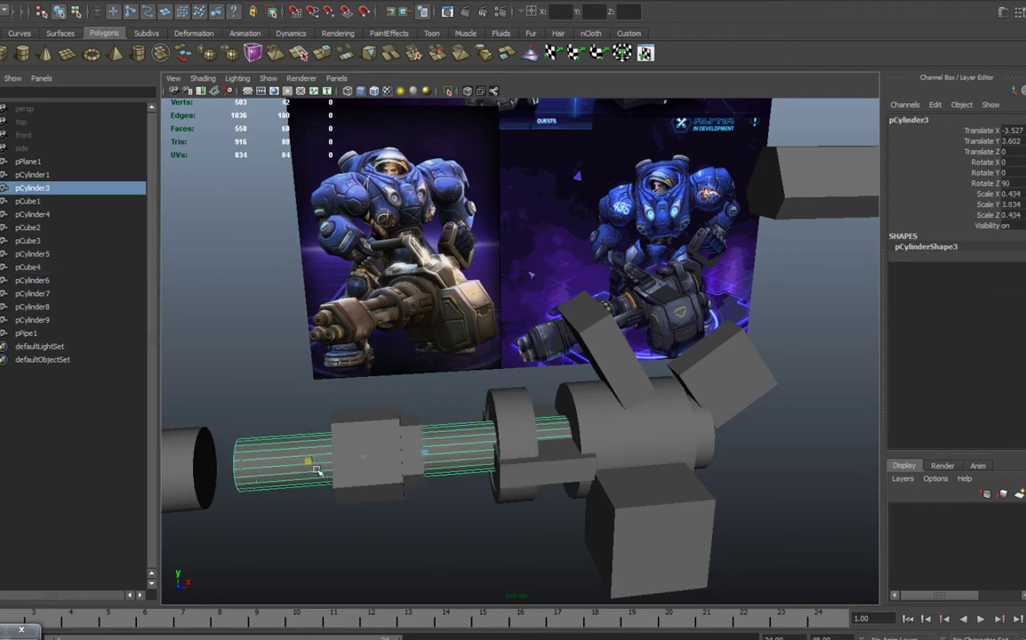
Delete the thin solid collar around the barrel.
key("w")
left_click_drag(614, 458, 588, 449, "alt")
left_click(612, 405)
key("Delete")
Resize the pipe ring and duplicate it to make a second ring next to the body.
left_click(605, 391)
key("r")
left_click_drag(588, 449, 623, 458, "alt")
Add a duplicate cube on top of the body, centred at Z 0, and widen it to a Z scale of 2.418.
left_click(620, 464)
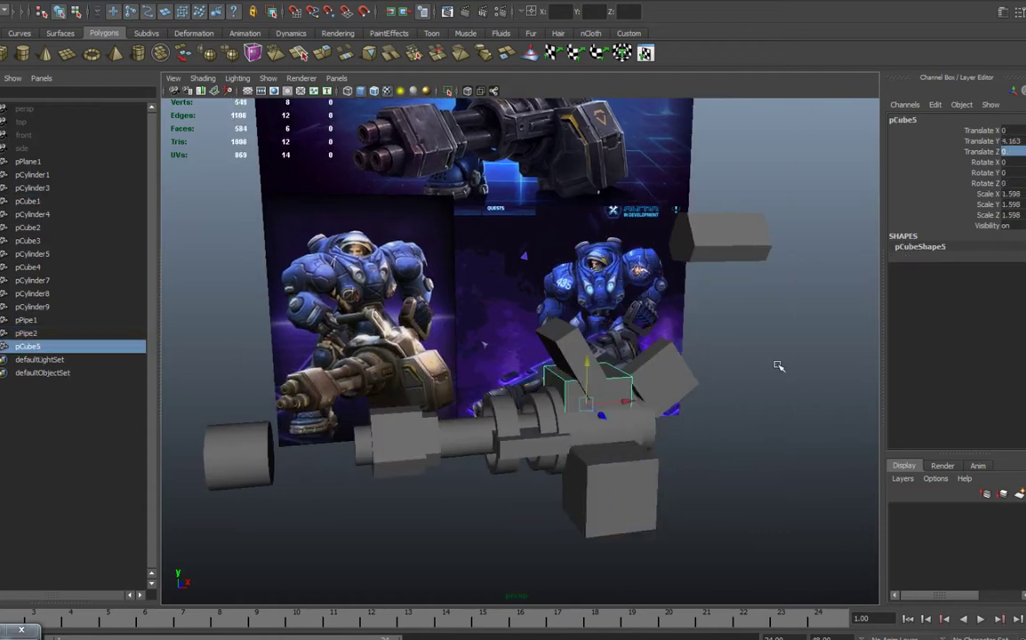
left_click_drag(778, 367, 803, 369, "alt")
key("r")
left_click_drag(630, 422, 597, 378)
middle_click_drag(598, 378, 573, 468, "alt")
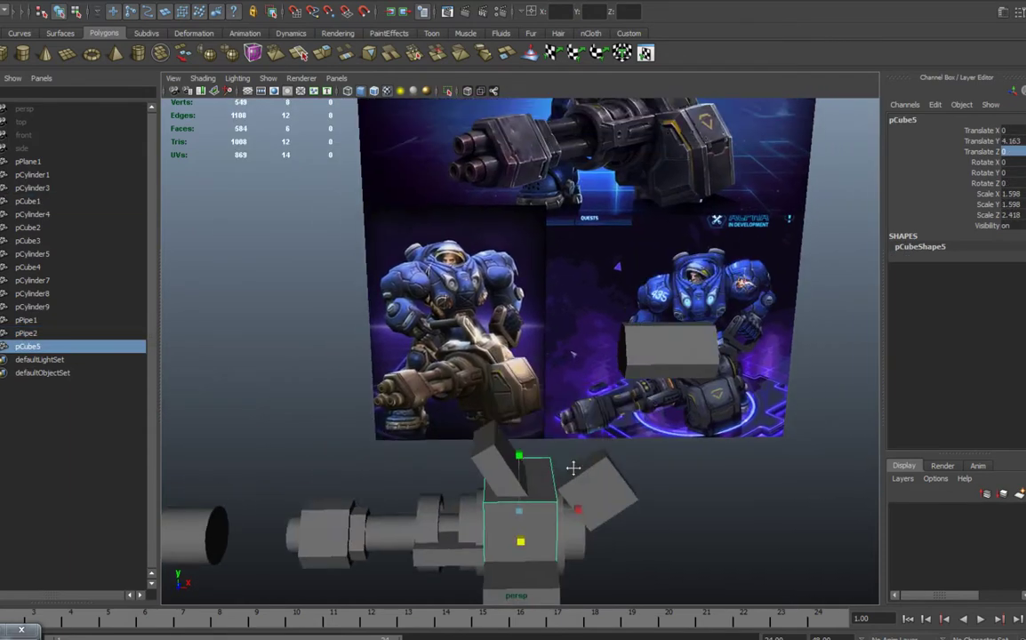
Slant the top cube into a parallelogram by shifting its vertices so the lower part extends toward the rear.
left_click_drag(574, 468, 586, 388, "alt")
mouse_move(586, 388)
right_mouse_down()
mouse_move(596, 404)
mouse_move(588, 419)
mouse_move(591, 390)
right_mouse_up()
left_click(594, 391)
left_click_drag(569, 396, 648, 396, "alt")
left_click_drag(671, 396, 533, 436)
right_click_drag(531, 438, 537, 422)
left_click_drag(520, 453, 556, 485)
left_click_drag(534, 466, 587, 463, "alt")
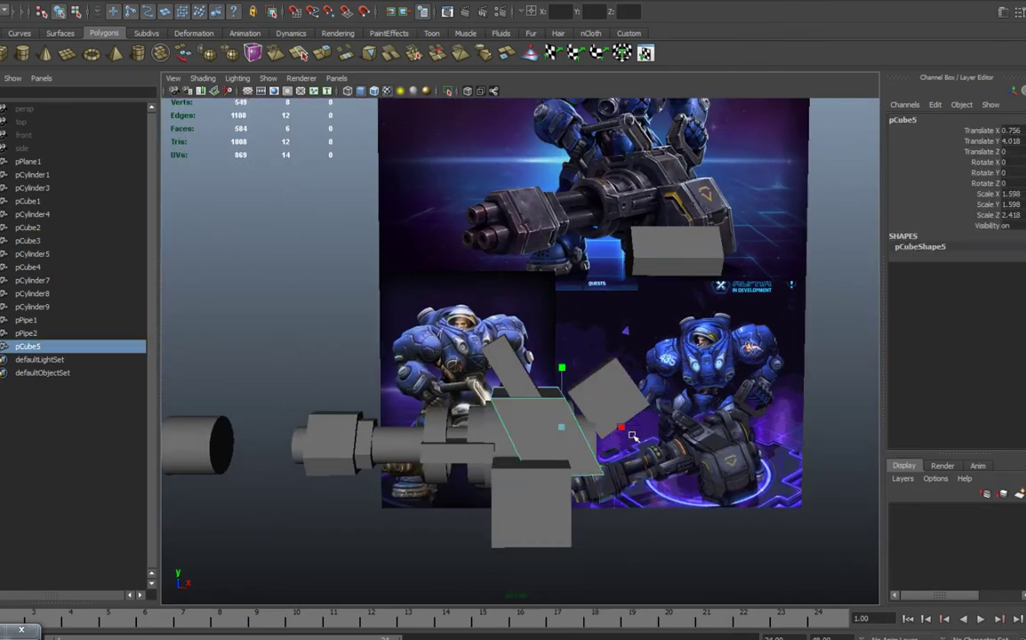
right_click_drag(557, 425, 605, 399)
Bevel the two upper side edges of the slanted top block and adjust the bevel offset.
left_click_drag(543, 436, 633, 480, "alt")
right_click_drag(623, 445, 625, 414)
left_click(597, 421)
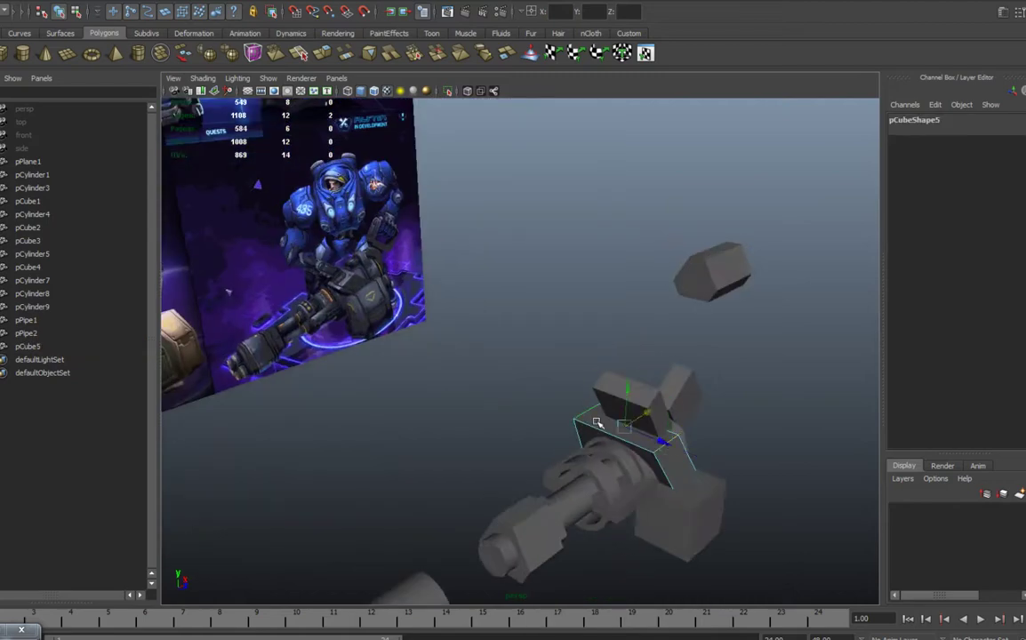
left_click_drag(654, 458, 641, 431, "alt")
right_click_drag(643, 434, 698, 436, "shift")
left_click_drag(772, 354, 732, 350, "alt")
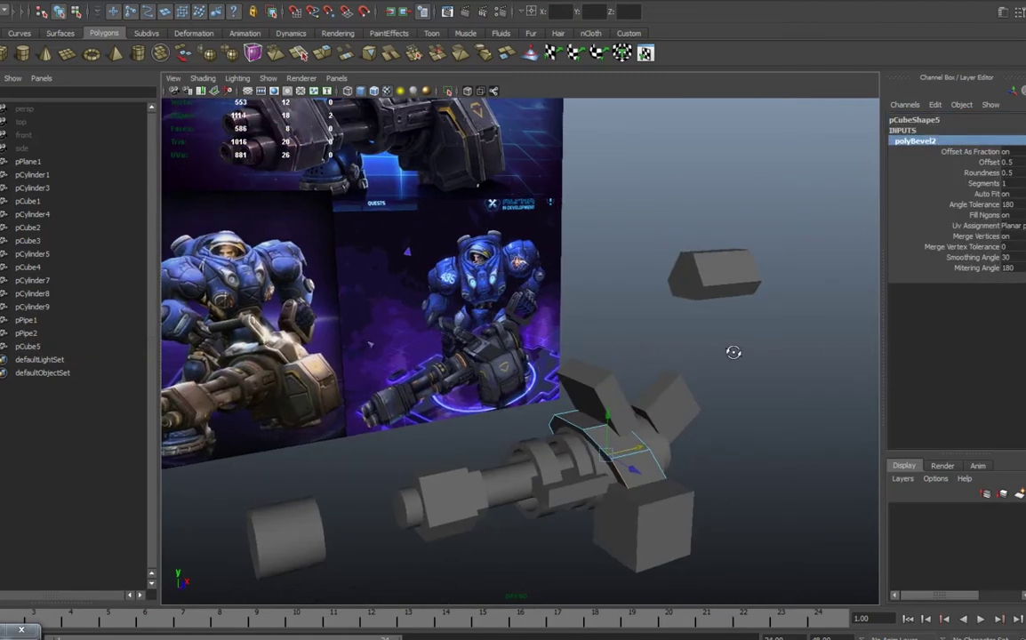
left_click(989, 163)
middle_click_drag(845, 312, 785, 373)
Shift the front tilted block along X over the slanted top block.
left_click_drag(788, 385, 756, 375, "alt")
left_click(550, 386)
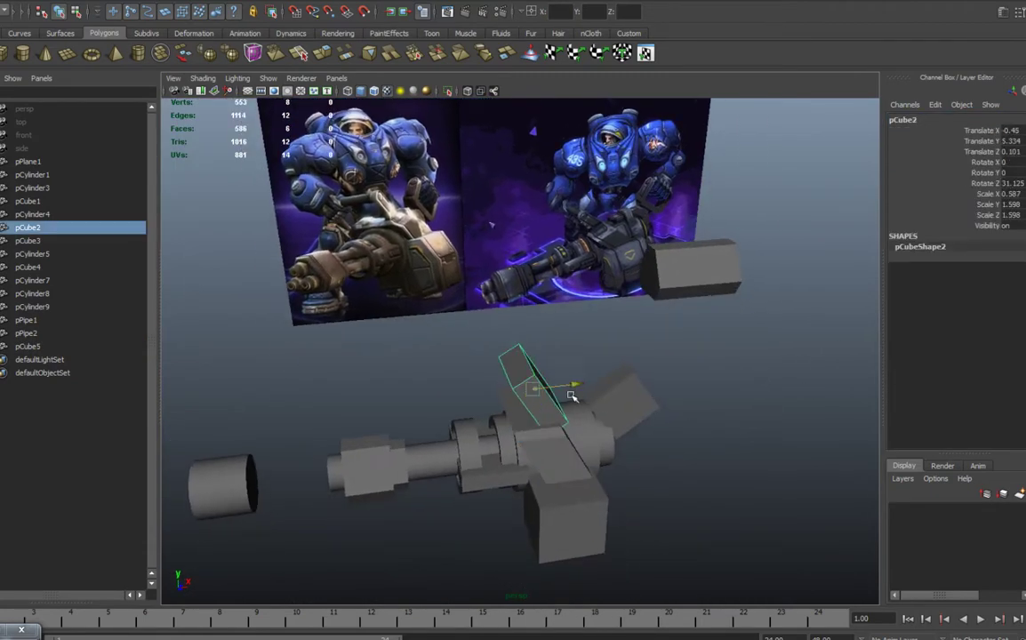
left_click_drag(572, 394, 690, 429, "alt")
Extrude the top face of the side cube upward by about 0.79.
mouse_move(694, 425)
right_mouse_down()
mouse_move(696, 449)
mouse_move(707, 441)
right_mouse_up()
left_click(707, 411)
left_click_drag(685, 370, 697, 332)
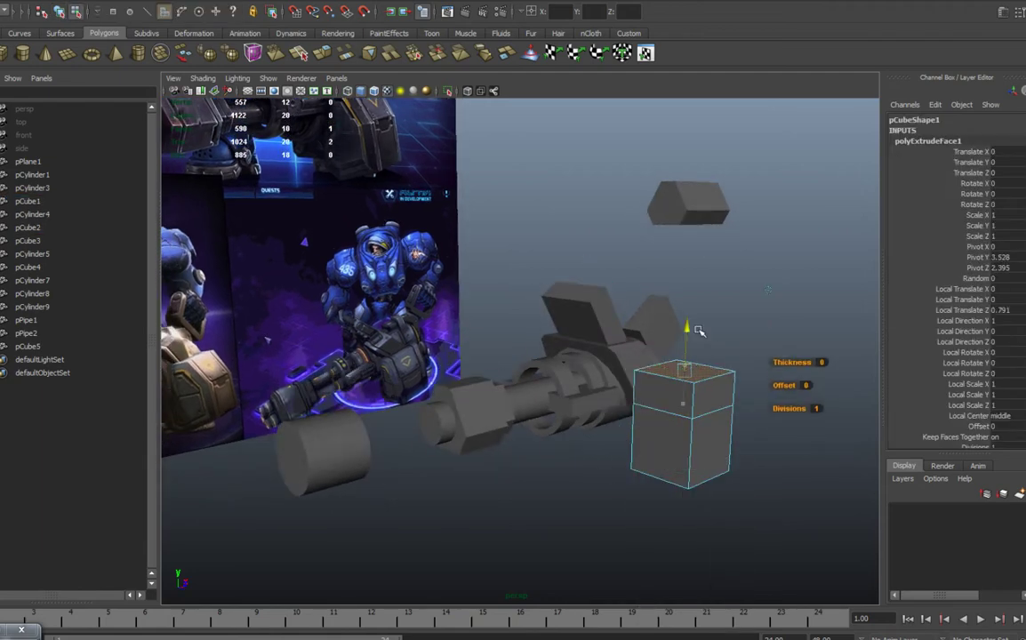
Move the upper outer edge of the extruded side block inward to slope its outer face.
right_click_drag(712, 378, 712, 351)
left_click(717, 359)
left_click_drag(754, 367, 725, 362)
left_click_drag(700, 458, 680, 463, "alt")
left_click_drag(685, 422, 797, 441, "alt")
left_click_drag(701, 325, 818, 490)
left_click_drag(811, 511, 746, 295, "ctrl")
Insert an edge loop around the side block.
left_click_drag(786, 427, 745, 452, "alt")
right_click_drag(745, 382, 775, 367)
right_click_drag(760, 363, 739, 408, "shift")
left_click(745, 400)
left_click(738, 397)
left_click_drag(787, 383, 746, 422, "alt")
left_click_drag(724, 467, 591, 480, "alt")
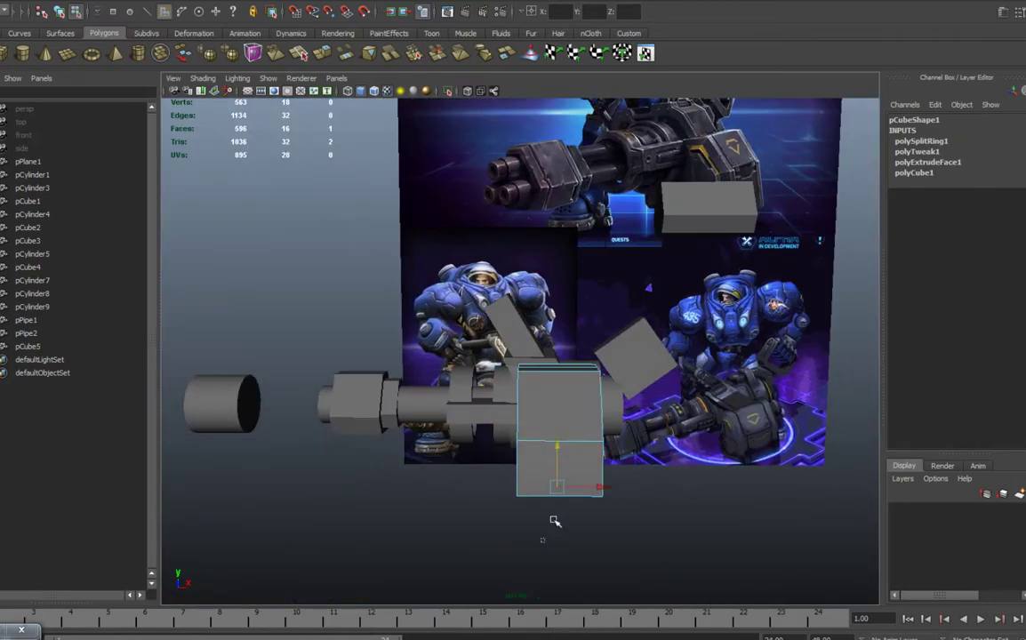
Extrude the side block's front and rear faces, taper them to a local X scale of 0.69, and shift the block along X.
left_click_drag(555, 522, 567, 345)
right_click_drag(569, 401, 570, 429, "shift")
left_click_drag(619, 472, 603, 479)
mouse_move(603, 479)
left_mouse_down("alt")
mouse_move(731, 474)
mouse_move(589, 469)
left_mouse_up("alt")
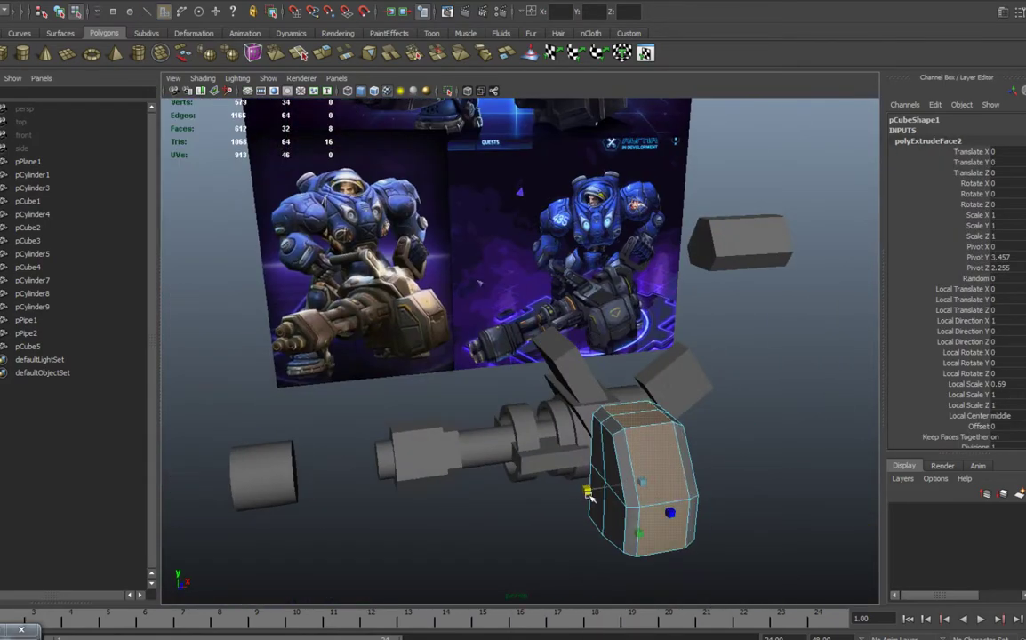
right_click_drag(589, 469, 589, 443)
left_click_drag(588, 462, 642, 507, "alt")
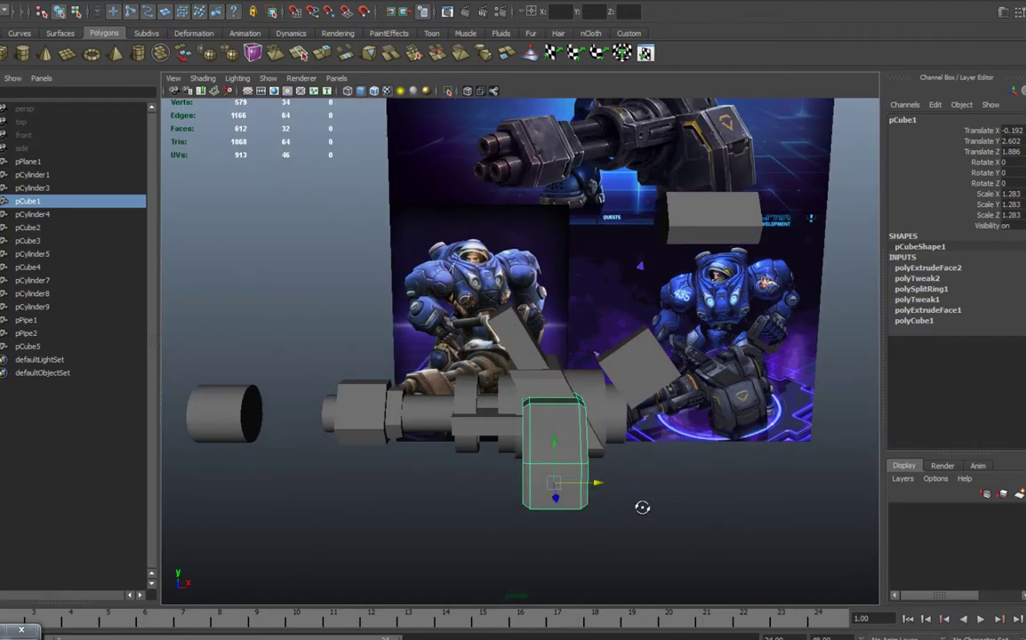
Adjust the height of the flat bracket block that runs beside the barrel rings.
left_click_drag(559, 466, 626, 417, "alt")
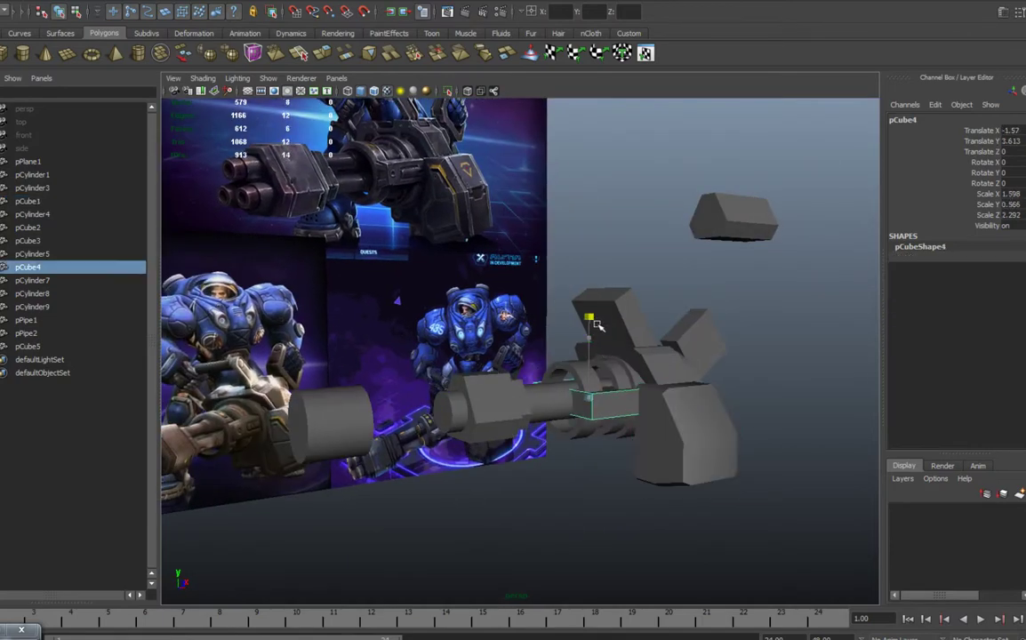
left_click_drag(598, 326, 579, 330, "alt")
left_click_drag(579, 331, 629, 461)
left_click_drag(734, 447, 757, 438, "alt")
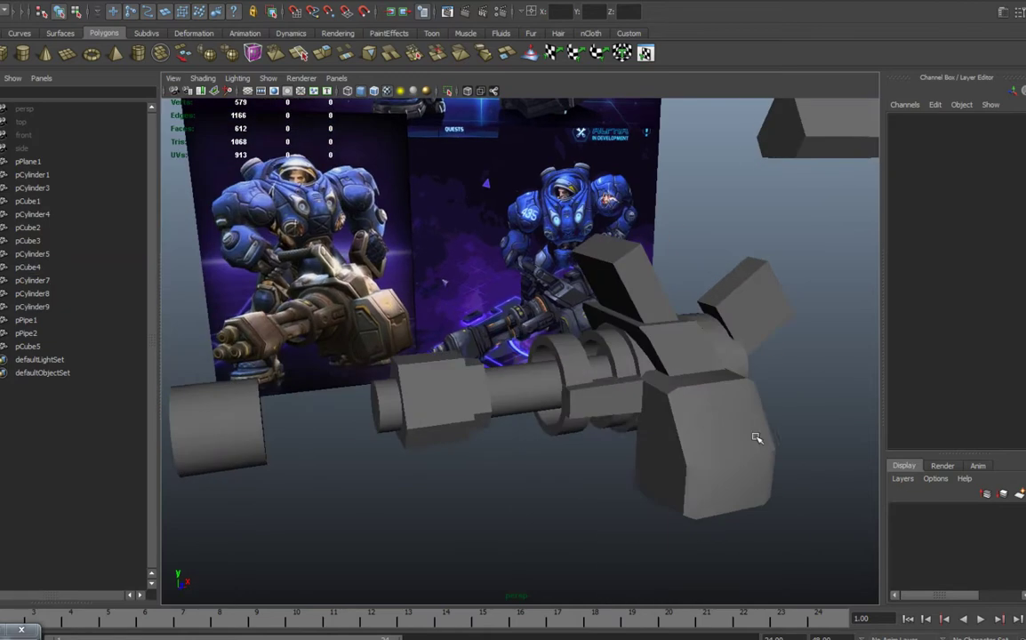
Shrink a copy of the inner barrel into a thin barrel and duplicate it into a cluster replacing the single barrel.
left_click(533, 396)
mouse_move(533, 396)
left_mouse_down("alt")
mouse_move(658, 392)
mouse_move(683, 403)
mouse_move(569, 357)
mouse_move(745, 330)
mouse_move(706, 339)
mouse_move(680, 374)
mouse_move(541, 387)
mouse_move(509, 367)
mouse_move(876, 435)
mouse_move(752, 354)
mouse_move(599, 397)
mouse_move(552, 392)
left_mouse_up("alt")
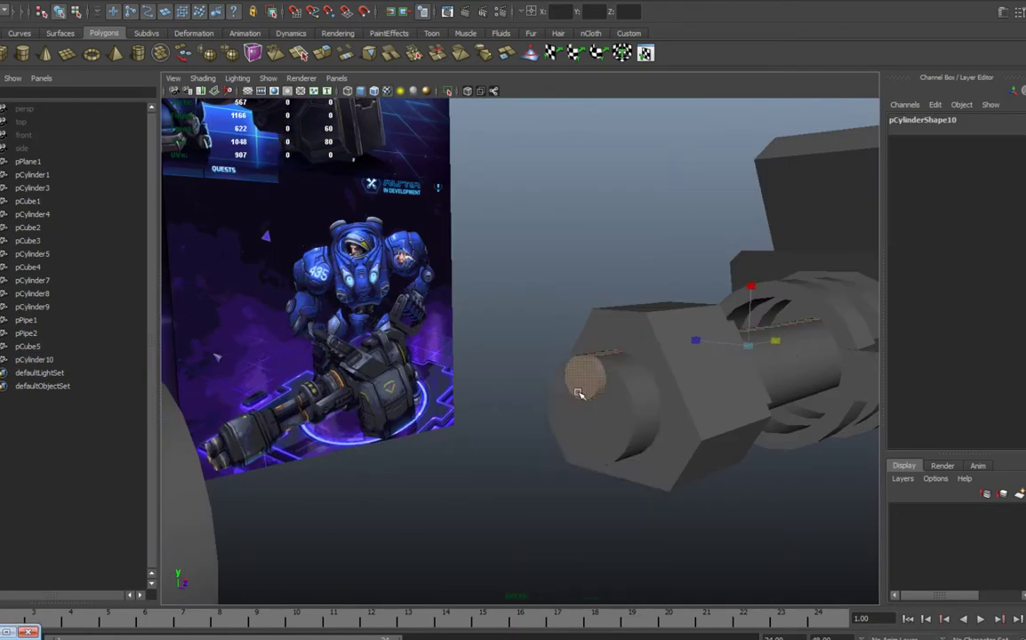
key("ctrl+d")
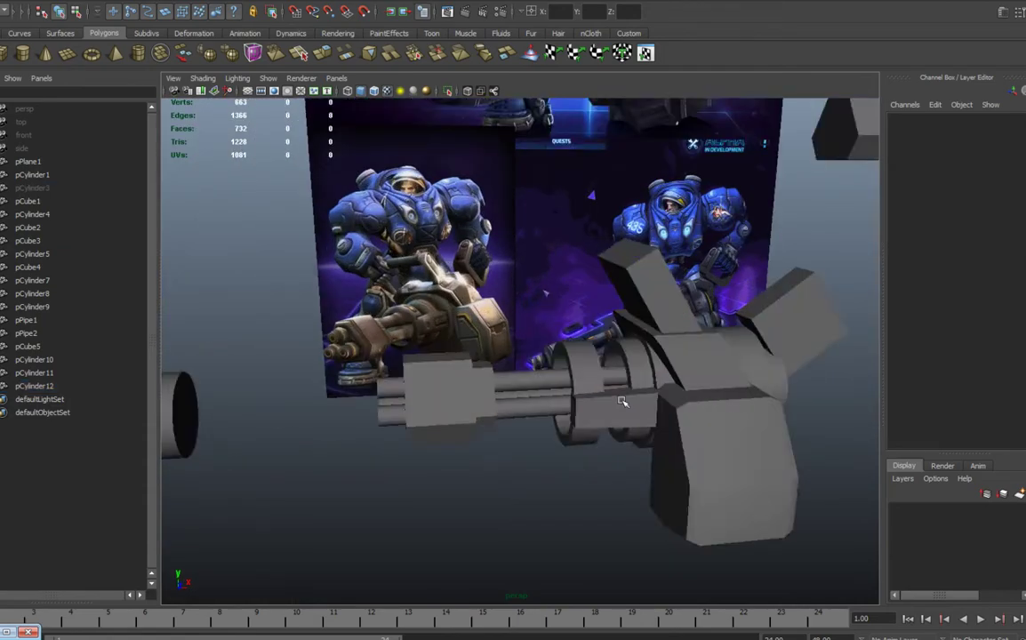
left_click_drag(622, 402, 578, 499, "alt")
key("ctrl+d")
left_click(568, 539)
left_click_drag(570, 544, 614, 444, "alt")
Move the reference image plane vertically behind the gun.
left_click(534, 294)
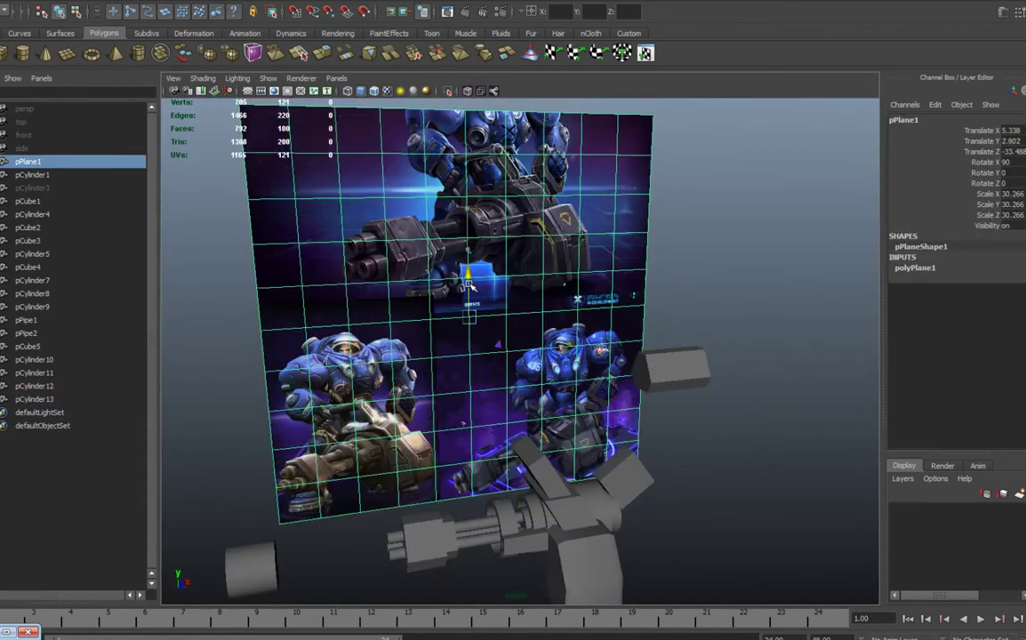
left_click(525, 425)
left_click_drag(534, 293, 579, 431, "alt")
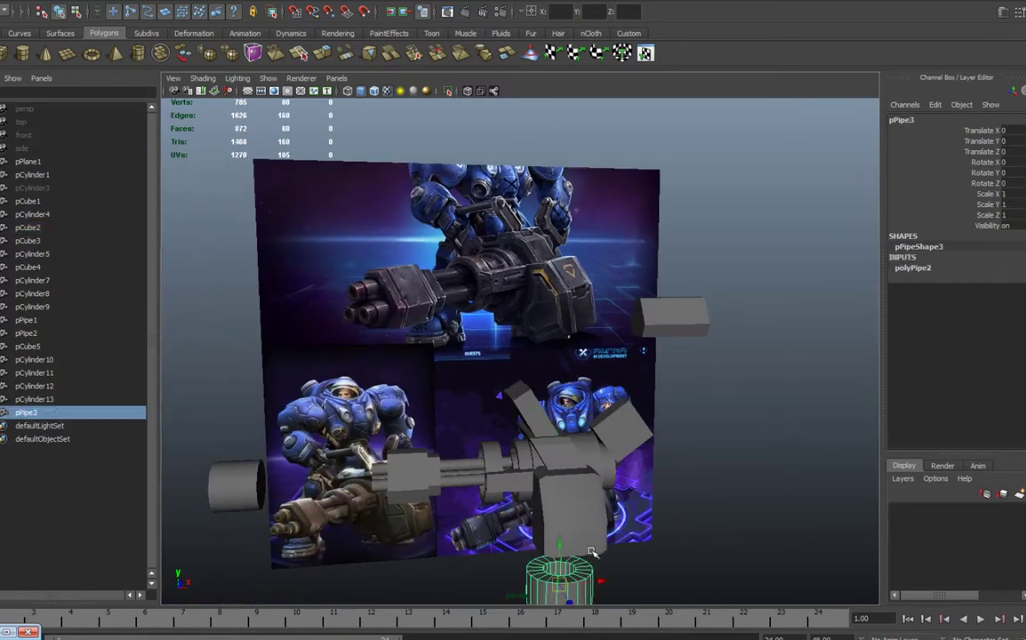
Create a pipe with 4 axis subdivisions, raised above the gun and rotated 45° on Y.
type("4")
key("Return")
left_click_drag(640, 392, 667, 418, "alt")
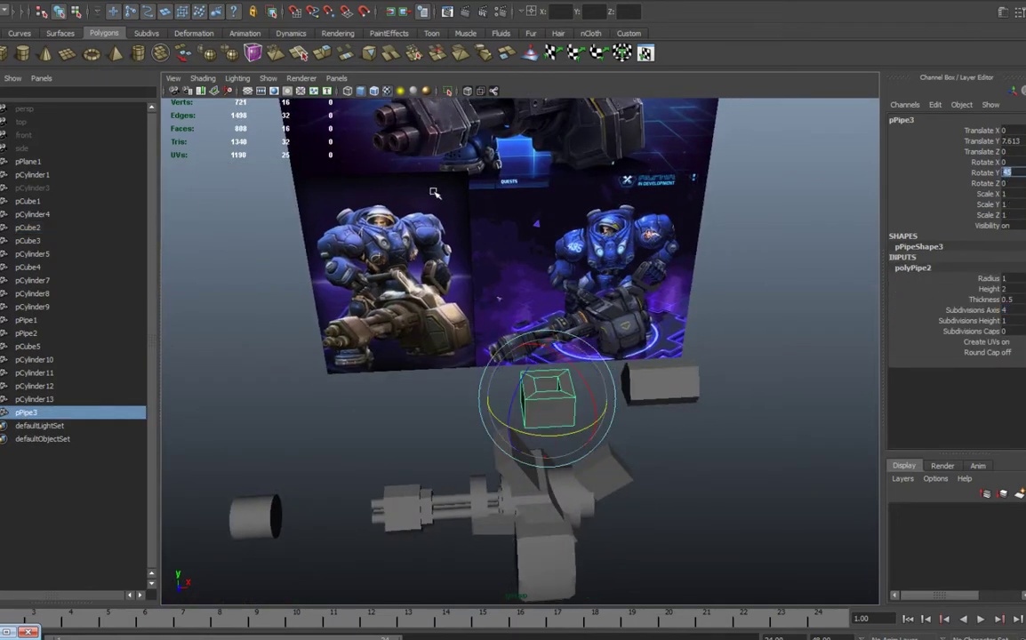
Flatten the square pipe to a Y scale of 0.457 and delete one side's faces to leave a U-shaped bracket.
left_click_drag(435, 193, 355, 417, "alt")
key("F11")
scroll(355, 417, "up", 3)
key("F8")
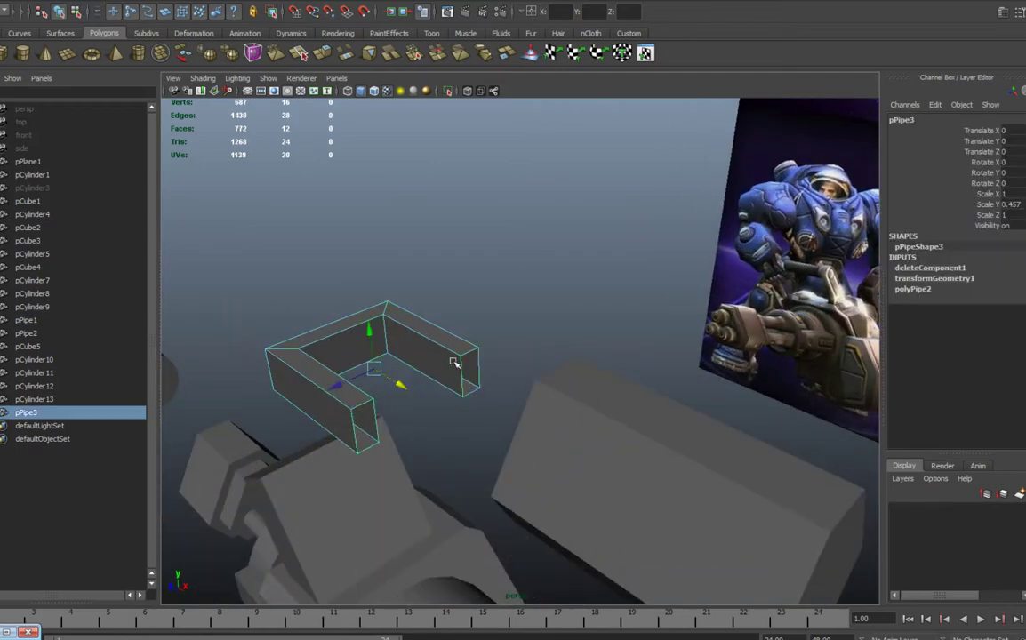
Close the open ends of the U-shaped bracket with appended polygons and extrude its faces.
right_click_drag(446, 366, 471, 388, "shift")
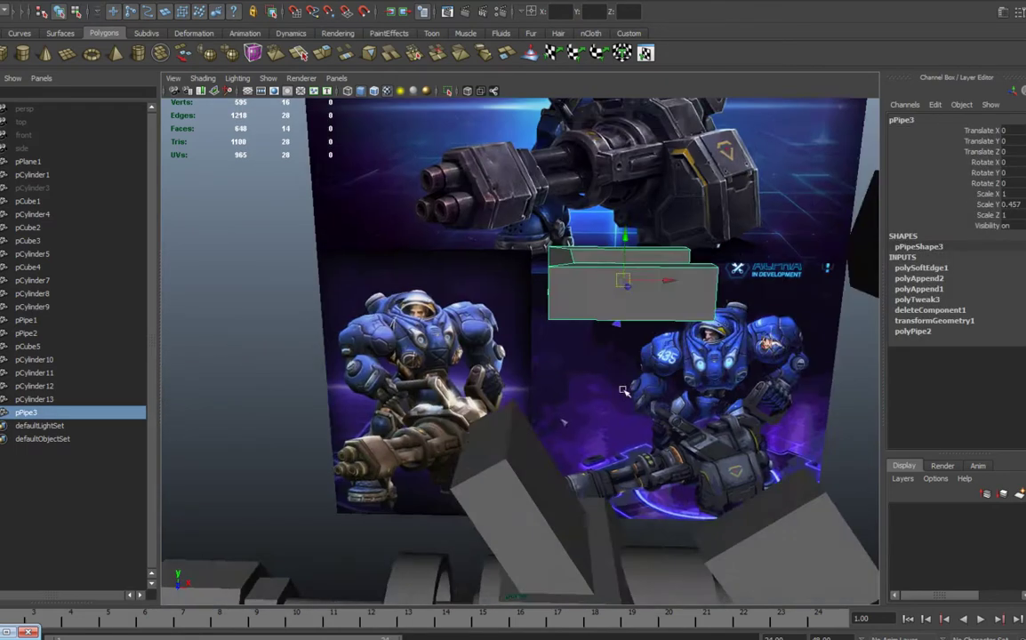
left_click_drag(623, 418, 729, 426, "alt")
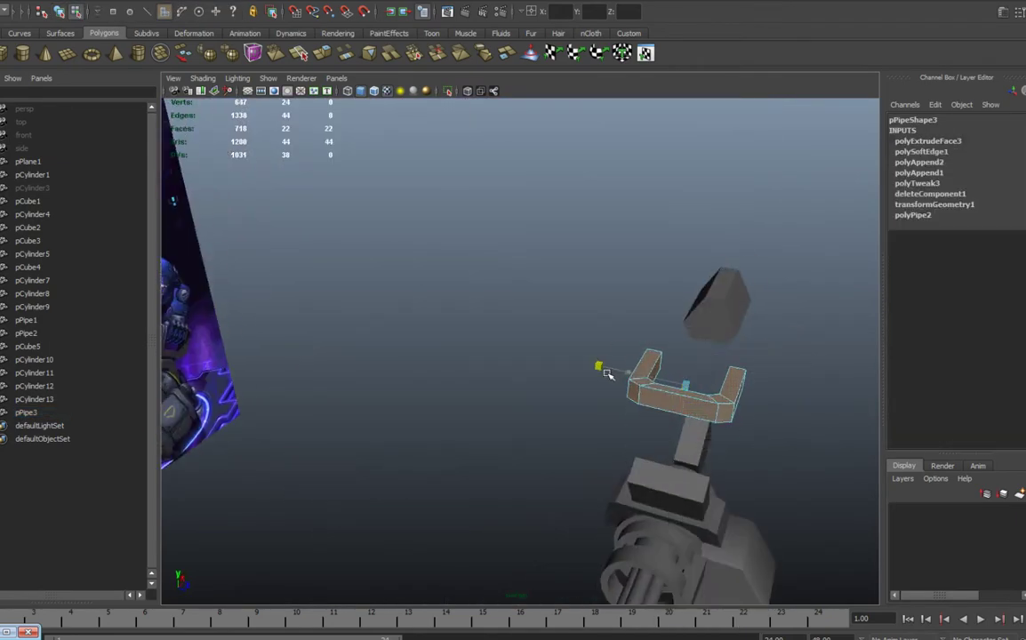
left_click_drag(591, 366, 602, 479, "alt")
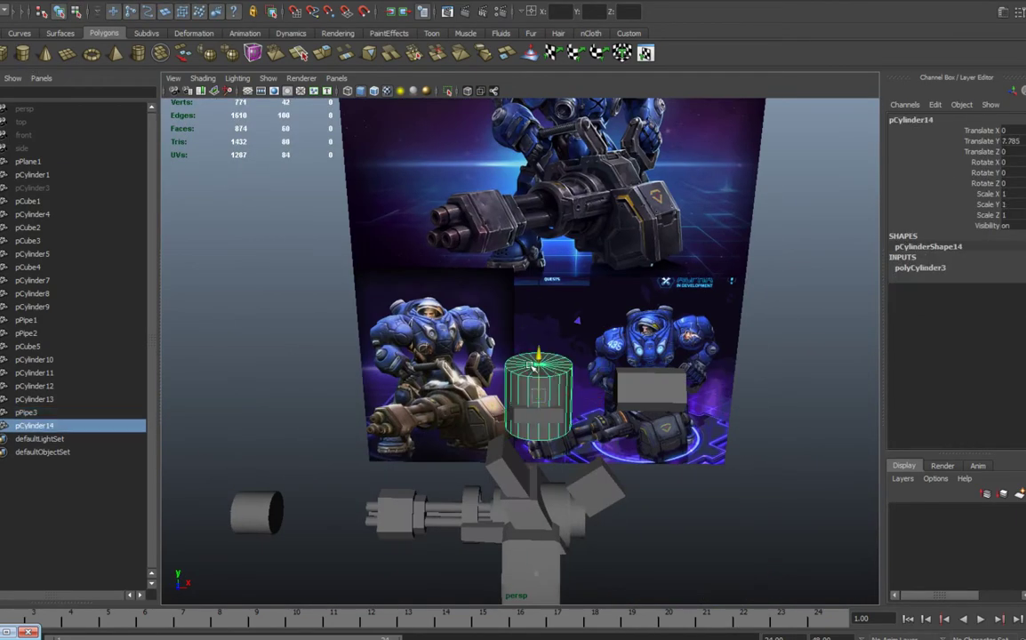
Fit a new cylinder across the U-shaped bracket as a pin and group the two parts.
left_click_drag(623, 407, 603, 408, "alt")
left_click_drag(539, 380, 524, 230, "alt")
left_click(560, 343, "shift")
key("ctrl+g")
Rotate the bracket group about 121.5° on Z onto the front tilted block and delete that block.
scroll(560, 347, "down", 3)
key("e")
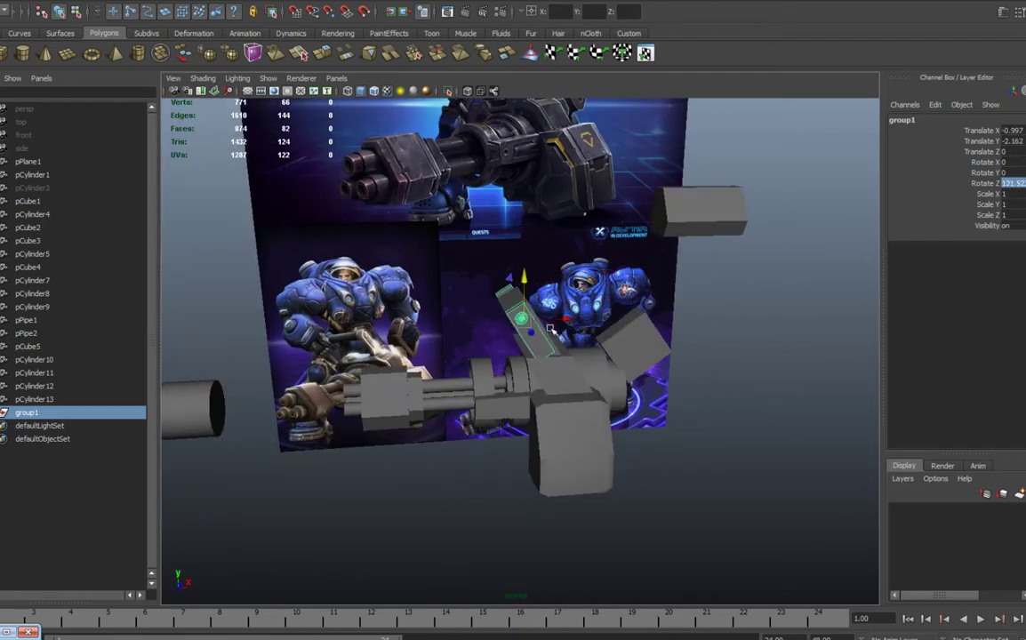
left_click(551, 329)
key("Delete")
Extrude the end faces of the block around the barrels twice to give it tapered ends.
left_click_drag(551, 329, 339, 378, "alt")
left_click(490, 373)
right_click_drag(338, 378, 339, 429)
left_click_drag(416, 513, 258, 252)
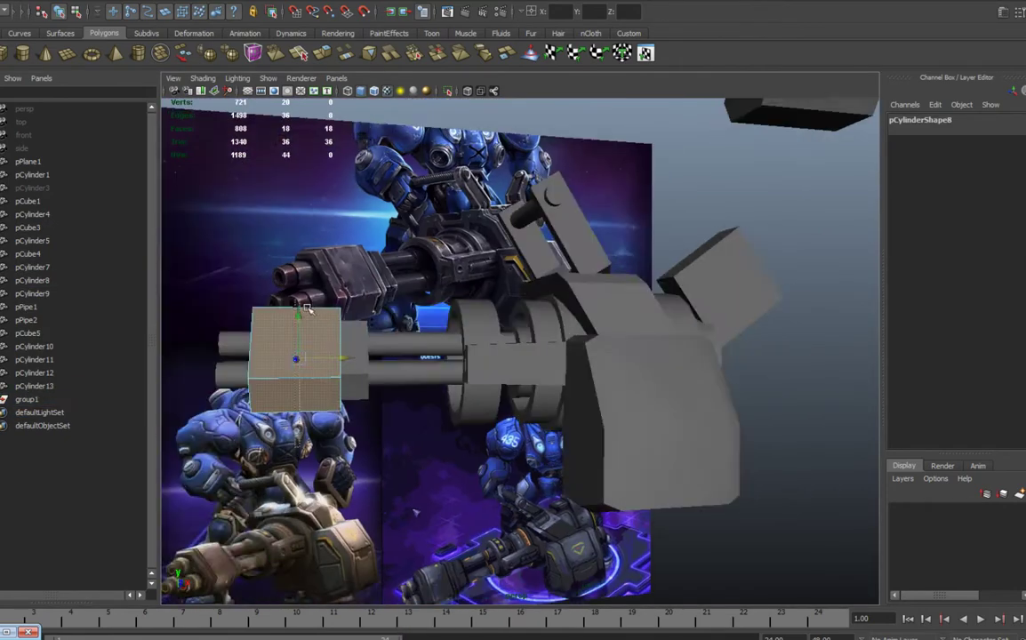
left_click_drag(306, 309, 299, 418, "ctrl")
key("ctrl+e")
left_click_drag(307, 356, 613, 424, "alt")
key("ctrl+e")
Extrude the faces of the block around the barrels once more.
right_click_drag(614, 424, 654, 383)
left_click_drag(613, 424, 445, 418, "alt")
right_click_drag(427, 400, 427, 449)
left_click_drag(391, 333, 569, 441)
key("ctrl+e")
right_click_drag(569, 441, 622, 418)
Duplicate the front bracket group and place the copy beside the rear of the gun.
left_click(532, 417)
left_click_drag(532, 418, 756, 449, "alt")
left_click(738, 438)
right_click_drag(756, 449, 767, 398)
left_click_drag(551, 445, 635, 510, "alt")
left_click(550, 429)
key("ctrl+d")
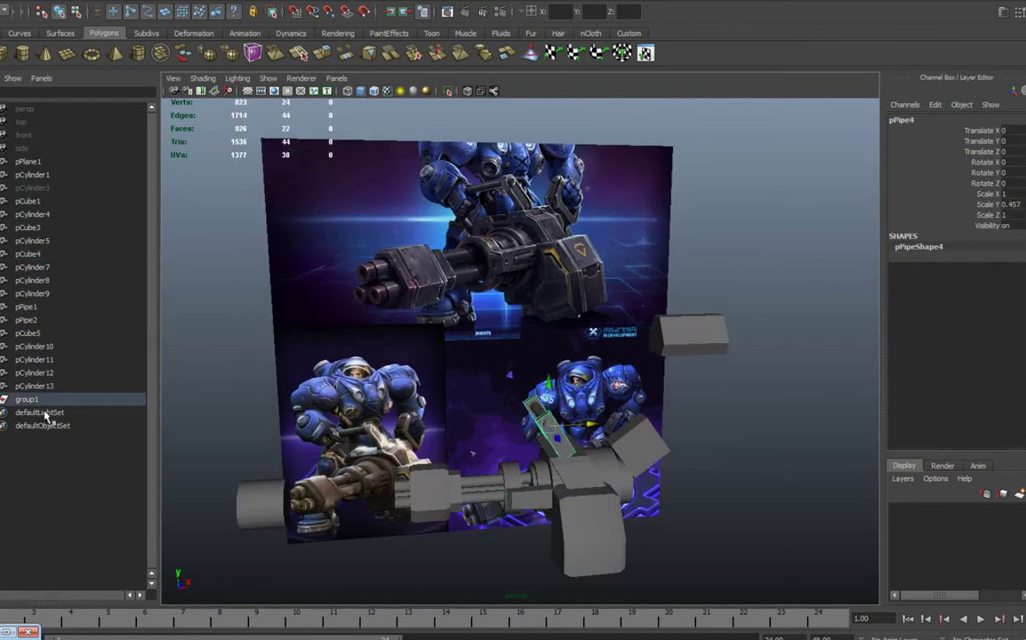
key("ctrl+d")
middle_click_drag(640, 378, 704, 400)
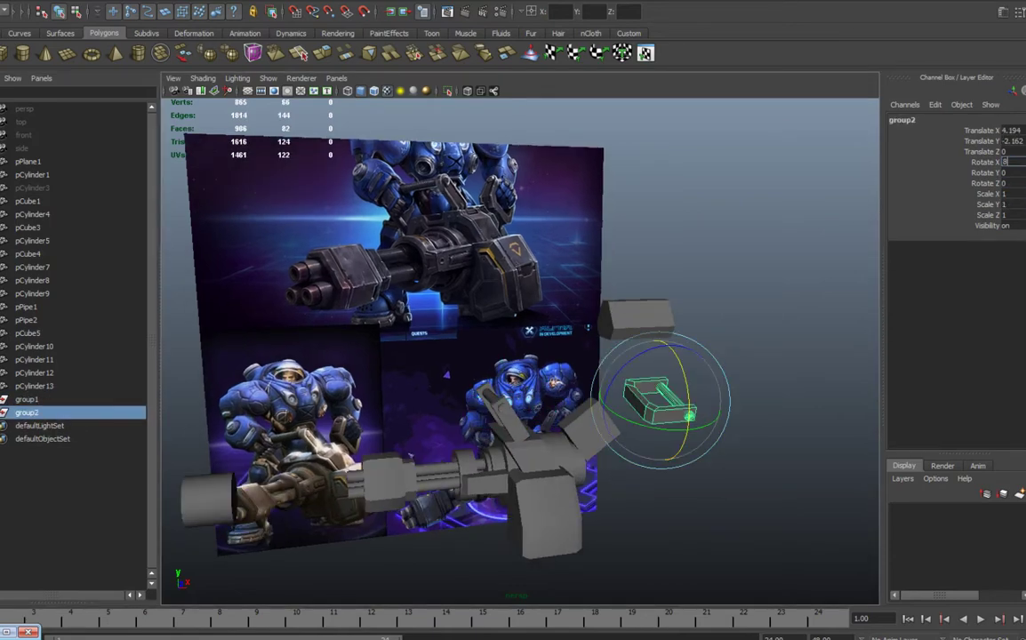
Rotate the copied bracket 90° on X and reshape its two arms by moving their end vertices.
left_click_drag(690, 416, 680, 408, "alt")
left_click(680, 407)
left_click_drag(669, 365, 627, 436, "alt")
right_click_drag(627, 436, 627, 459)
left_click_drag(626, 459, 656, 427, "alt")
left_click(653, 430)
left_click(693, 392)
left_click(657, 402)
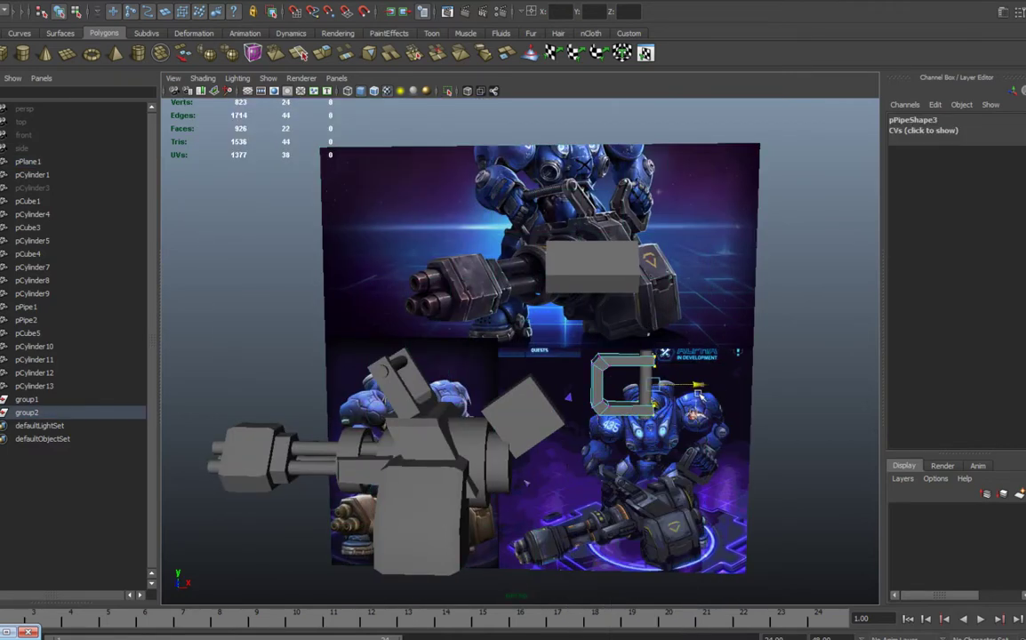
Replace the tilted rear block with the bracket copy by deleting the block, and start rescaling the barrel block.
left_click(521, 428)
key("Delete")
left_click_drag(525, 427, 591, 418, "alt")
left_click_drag(569, 431, 622, 471, "alt")
left_click(426, 478)
key("r")
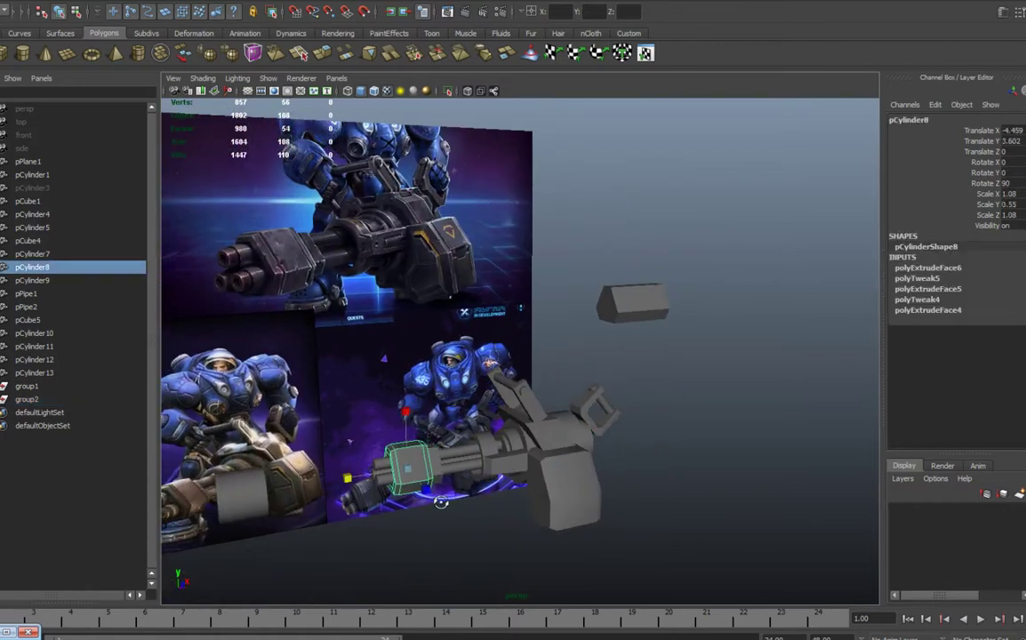
left_click_drag(442, 502, 392, 530, "alt")
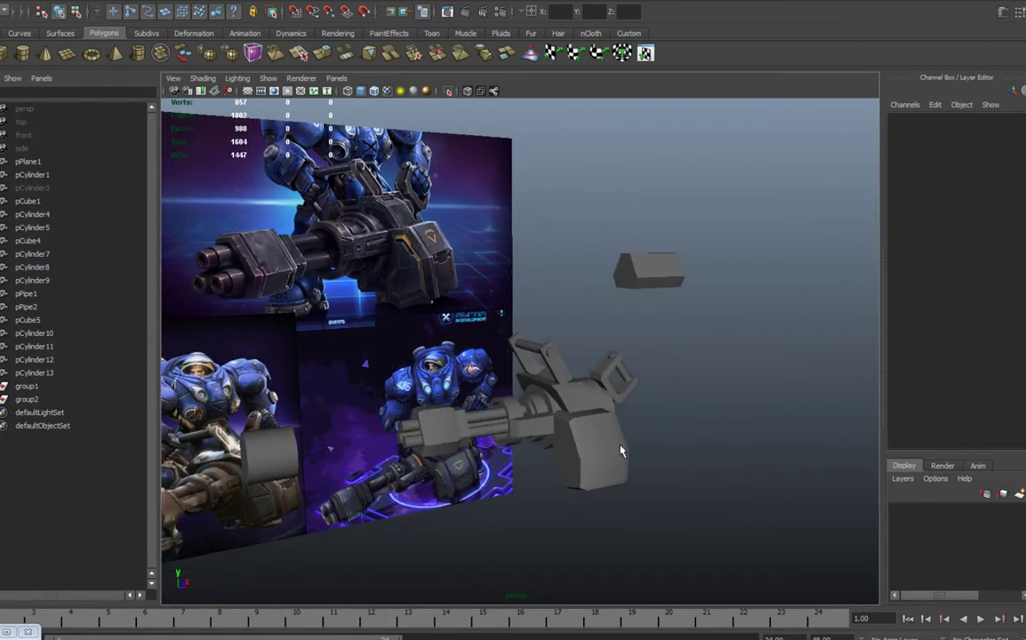
Select all faces of the upper barrel and rescale them.
scroll(621, 451, "up", 4)
left_click(575, 358)
left_click_drag(621, 451, 536, 356, "alt")
right_click(532, 354, "shift")
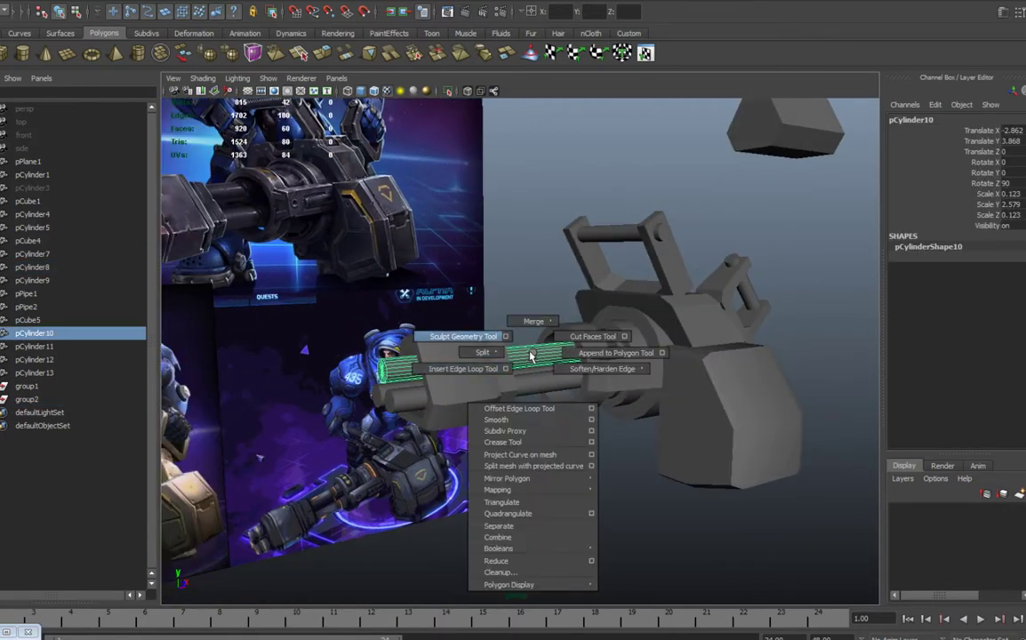
right_click(534, 377, "shift")
right_click_drag(540, 378, 541, 419)
left_click_drag(708, 449, 356, 320)
key("r")
middle_click_drag(590, 365, 690, 370, "alt")
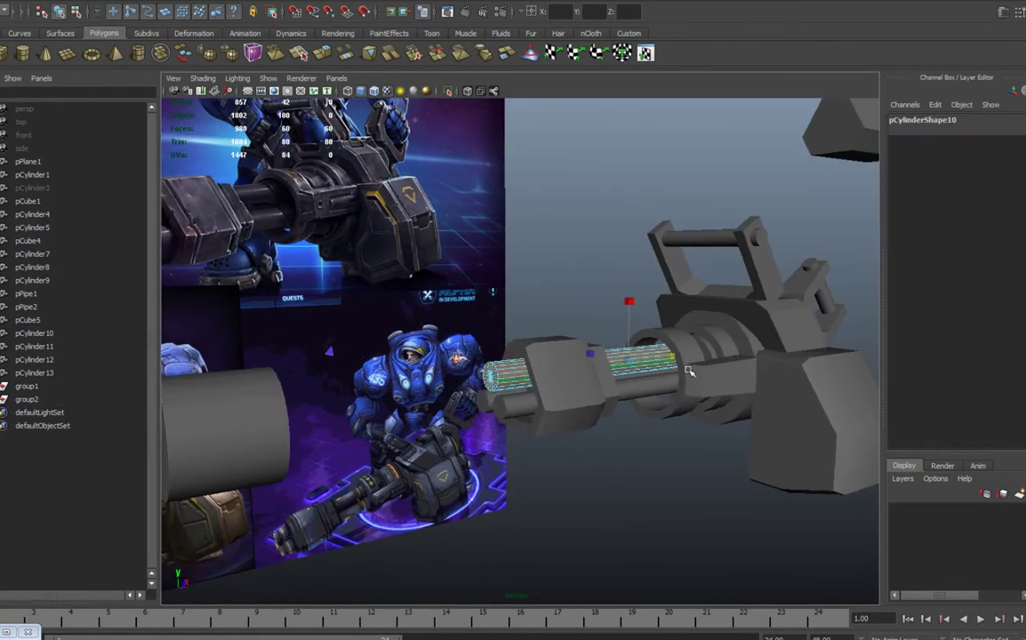
Insert two edge loops near the muzzle end of the upper barrel and taper its tip.
left_click_drag(690, 365, 569, 366, "alt")
right_click_drag(374, 343, 423, 327)
right_click_drag(383, 336, 359, 372, "shift")
left_click(381, 333)
left_click(369, 334)
key("w")
left_click_drag(289, 349, 344, 421, "alt")
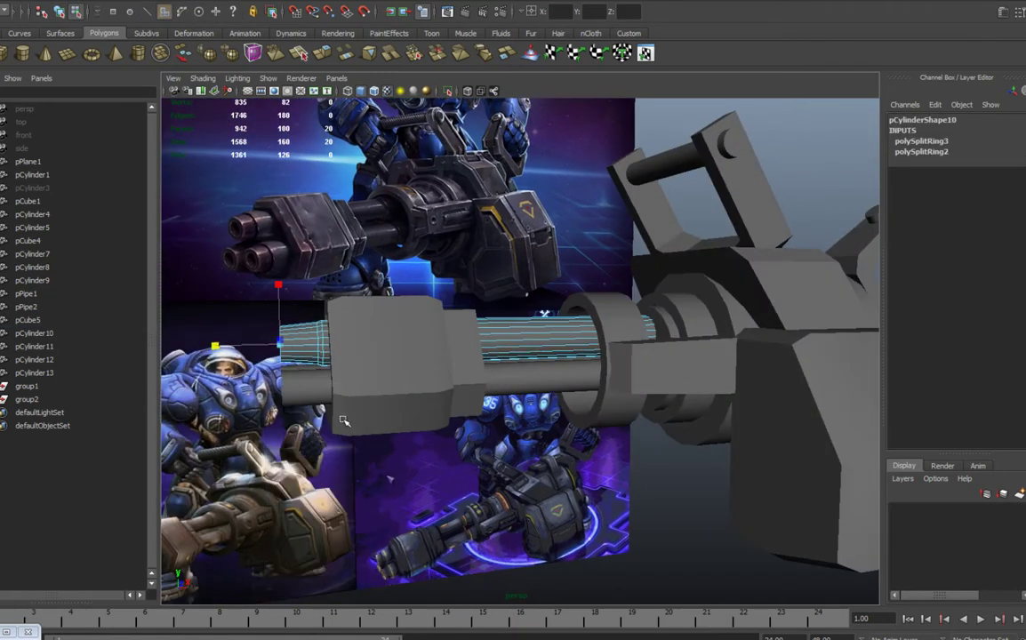
Delete the other two plain barrels and extrude the muzzle face of the reshaped barrel.
left_click_drag(360, 354, 518, 354, "alt")
mouse_move(445, 357)
right_mouse_down()
mouse_move(480, 349)
mouse_move(409, 357)
mouse_move(445, 362)
right_mouse_up()
left_click(466, 342)
left_click_drag(444, 362, 551, 355, "alt")
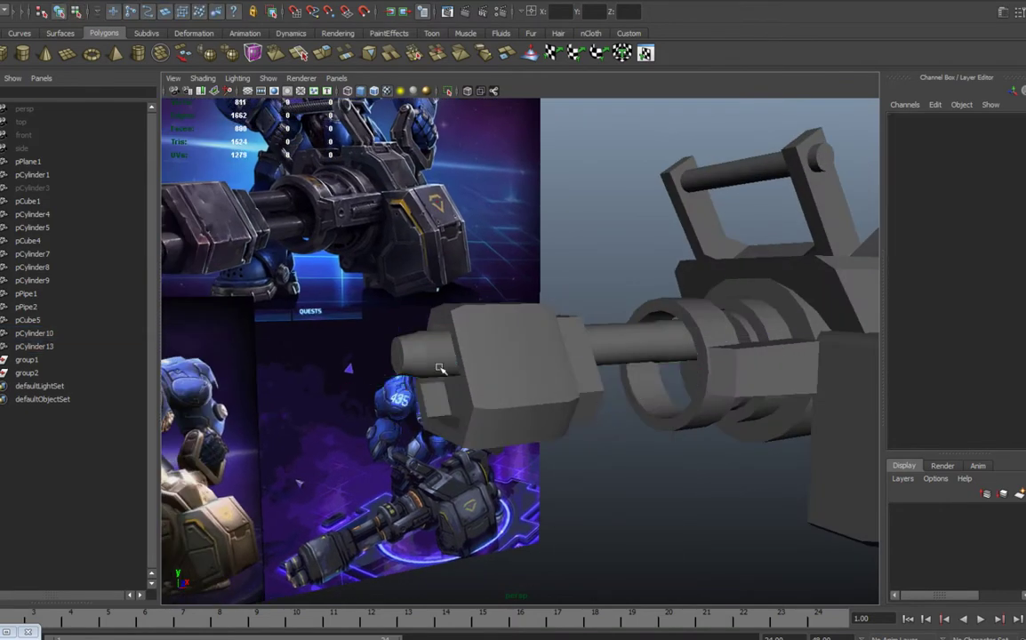
left_click_drag(462, 374, 498, 383, "alt")
left_click_drag(356, 392, 674, 398)
key("ctrl+e")
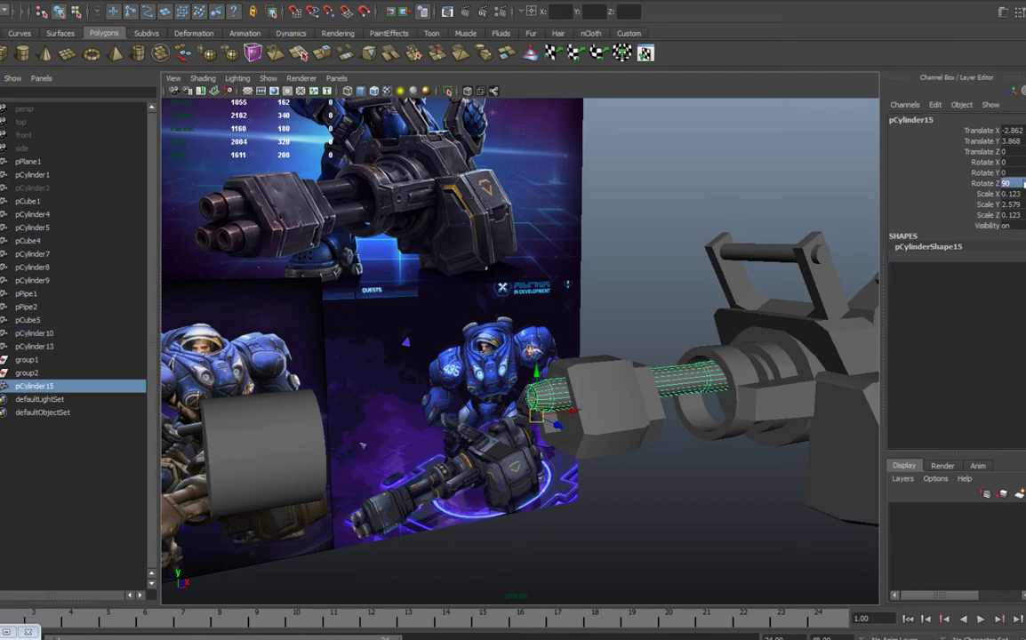
Rotate duplicates of the reshaped barrel around the gun's axis to rebuild the three-barrel cluster.
left_click_drag(663, 383, 418, 418, "alt")
left_click(412, 343)
right_click_drag(392, 429, 434, 420)
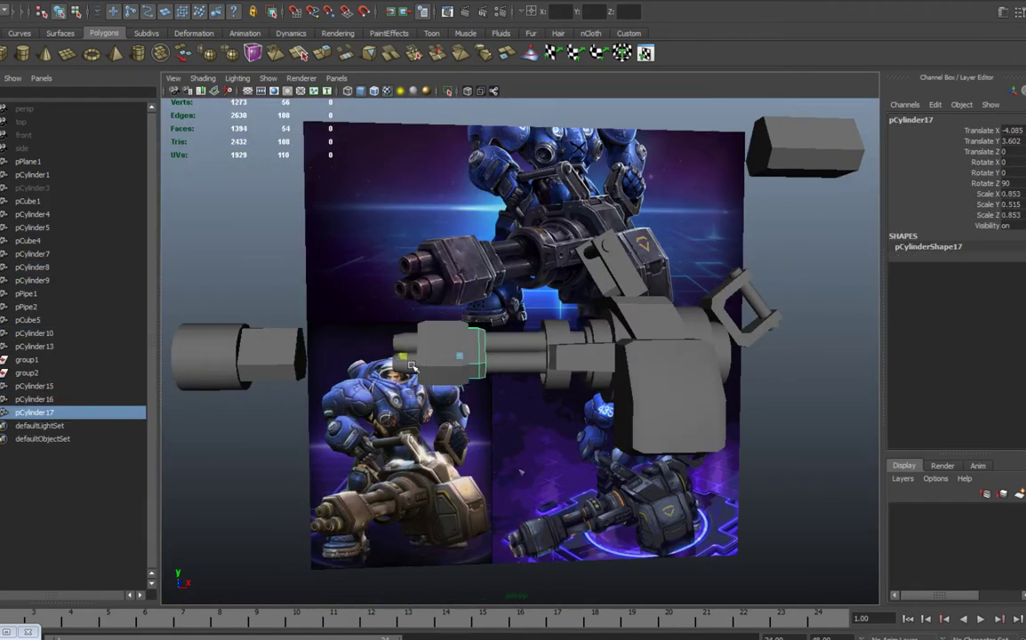
Add a cylinder with X and Z scale 1.034 at the body and nudge the front bracket group.
left_click_drag(519, 367, 569, 383, "alt")
left_click_drag(382, 329, 652, 429)
left_click(652, 430)
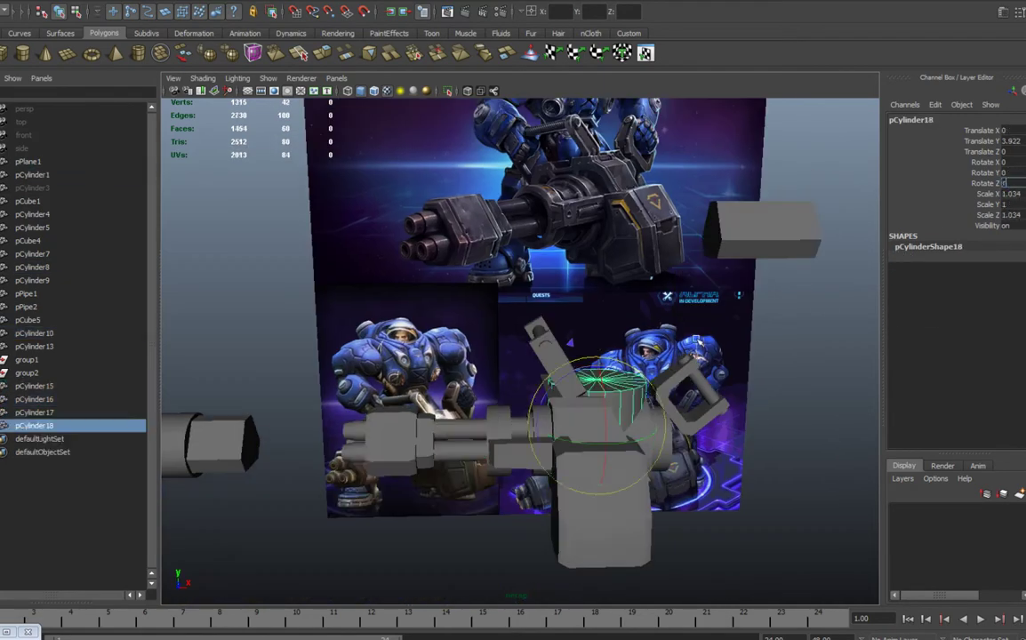
key("ctrl+z")
left_click_drag(699, 342, 662, 445, "alt")
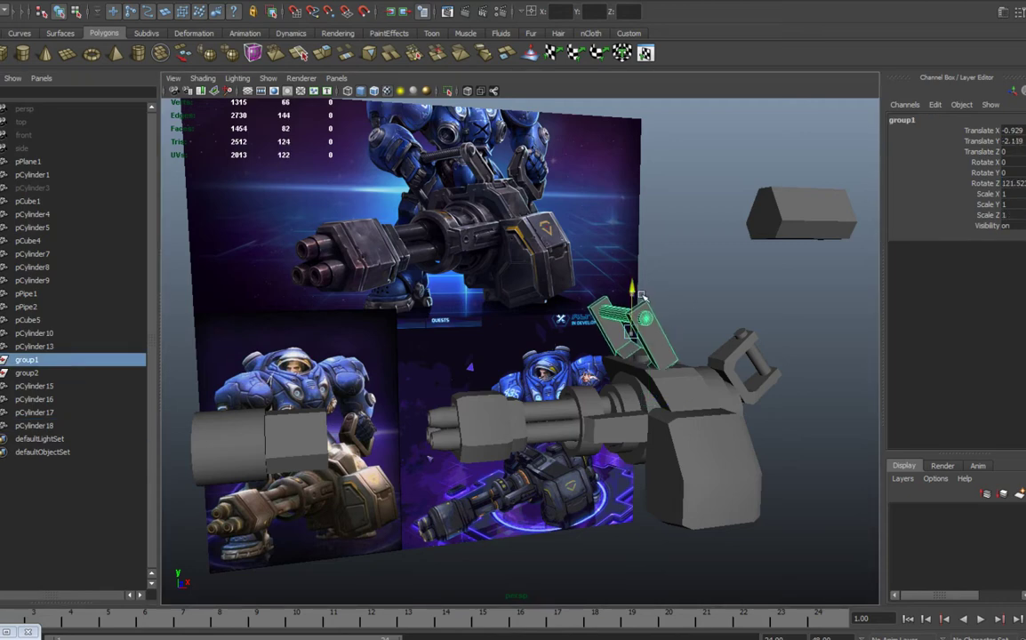
Fit a cylinder with X and Z scale 0.355 as the rear bracket's rod, and bevel the new rear cube with offset 0.34.
left_click_drag(642, 296, 614, 320, "alt")
left_click(37, 427)
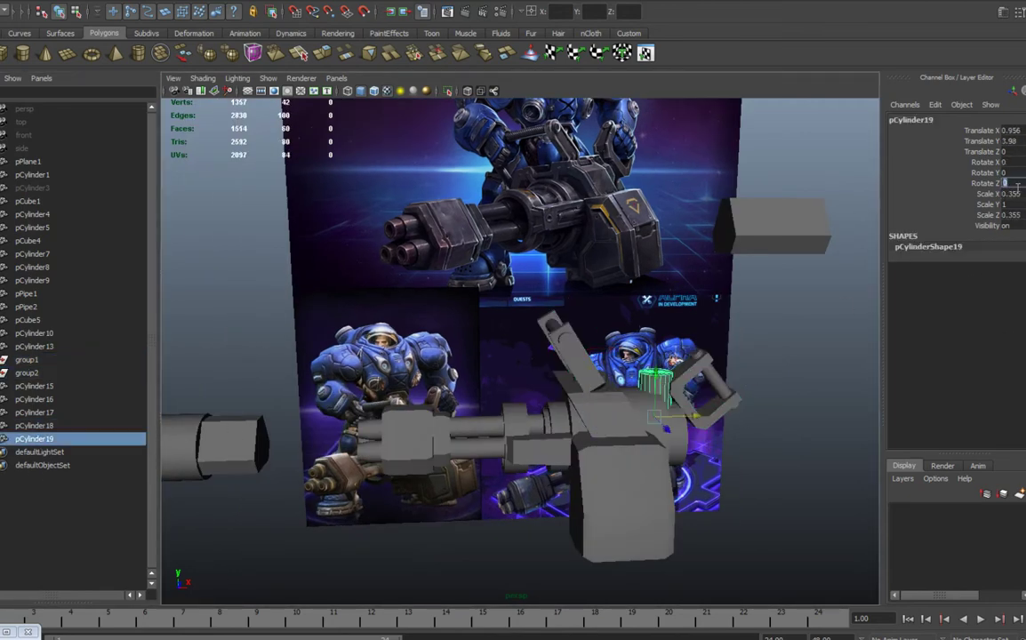
left_click_drag(658, 374, 503, 449, "alt")
left_click(500, 445)
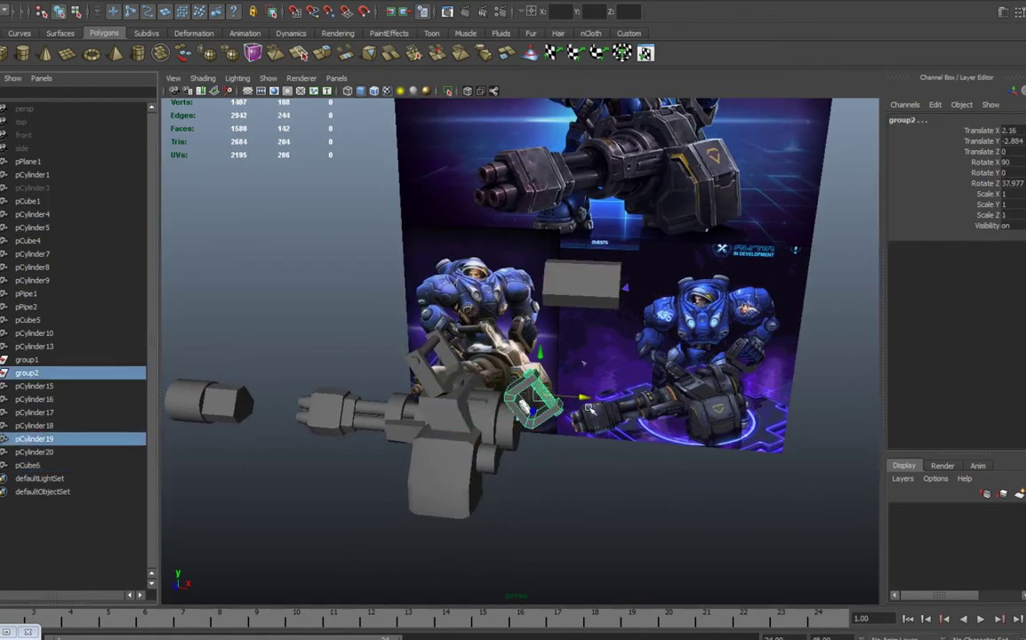
left_click_drag(557, 427, 587, 434, "alt")
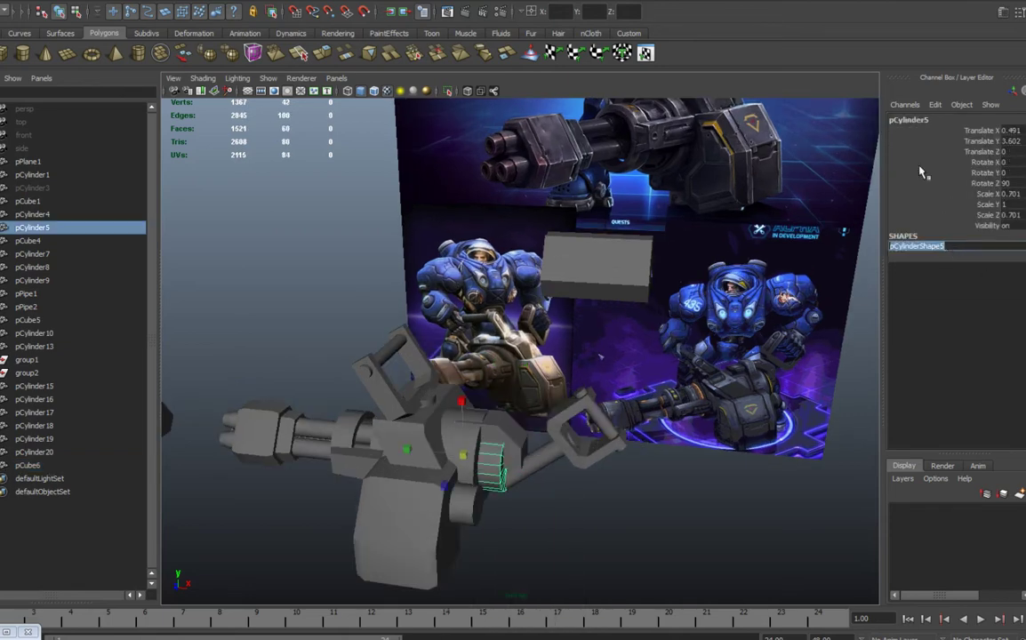
left_click_drag(567, 481, 547, 411, "alt")
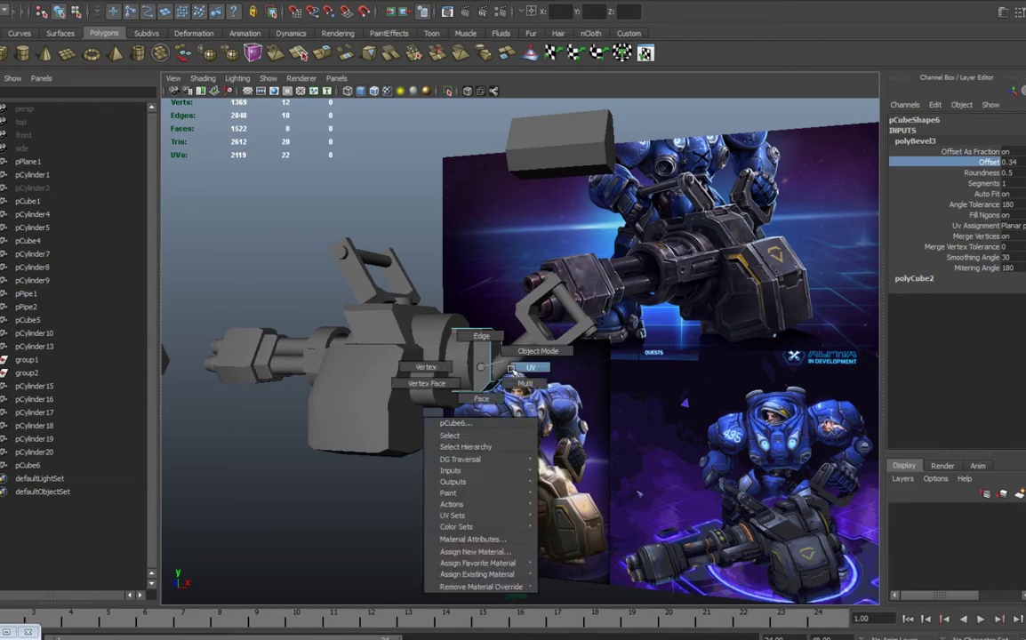
Insert an edge loop around the rear body cylinder.
left_click_drag(512, 370, 400, 481, "alt")
right_click(458, 430)
left_click(518, 449)
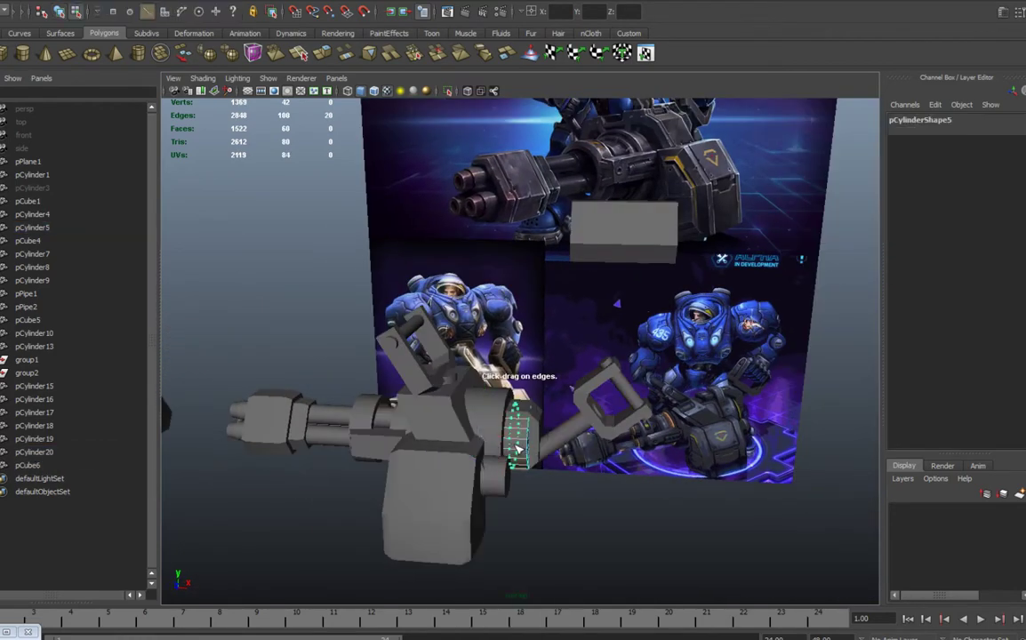
left_click(534, 485)
left_click_drag(534, 484, 585, 454, "alt")
left_click(534, 382)
Scale the rear bracket group to 0.873 and reposition it above the rear of the body.
left_click_drag(540, 526, 623, 418, "alt")
left_click(642, 424)
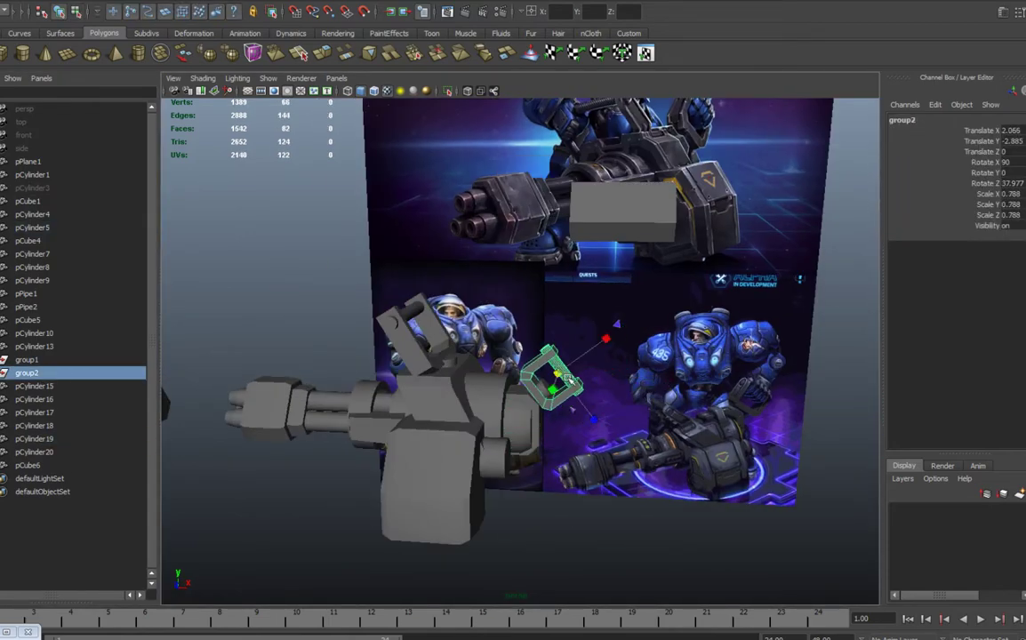
left_click_drag(610, 381, 49, 450, "alt")
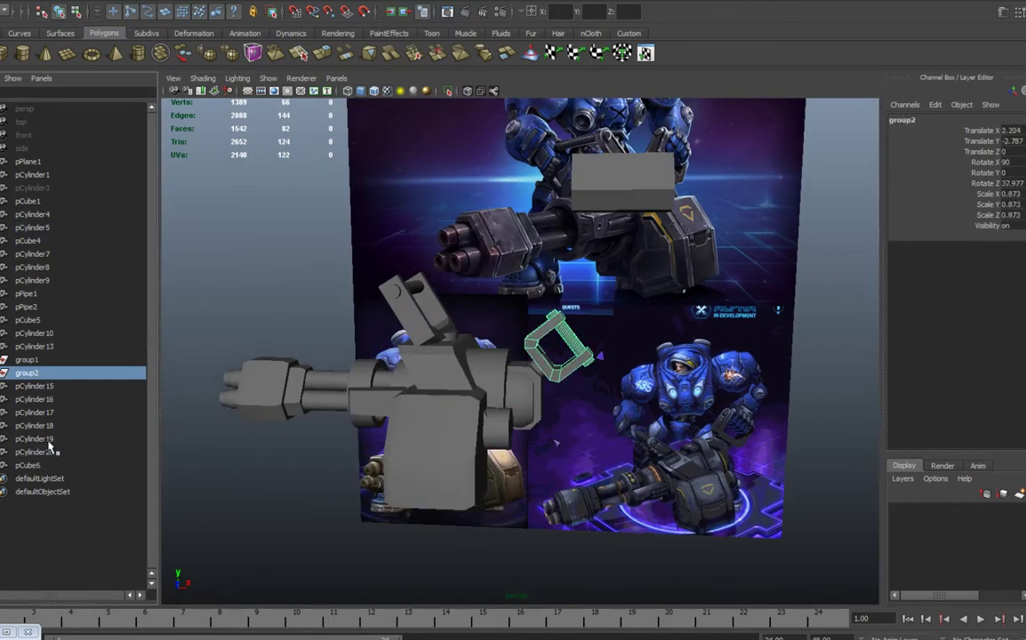
Rescale the beveled rear cube and select its rear end face for scaling.
left_click_drag(527, 370, 513, 370, "alt")
key("r")
left_click_drag(497, 338, 502, 320)
right_click_drag(523, 391, 523, 431)
left_click(529, 396)
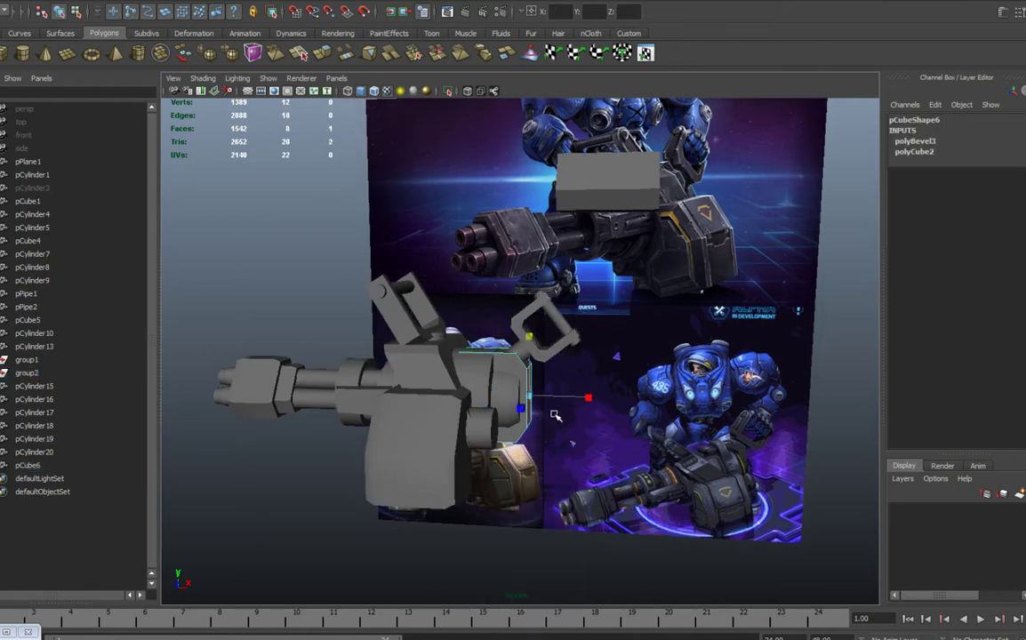
Select the faces of the main body cylinder and adjust their scale.
left_click(502, 416)
mouse_move(509, 413)
left_mouse_down("alt")
mouse_move(462, 418)
mouse_move(493, 425)
left_mouse_up("alt")
right_click_drag(494, 425, 518, 436)
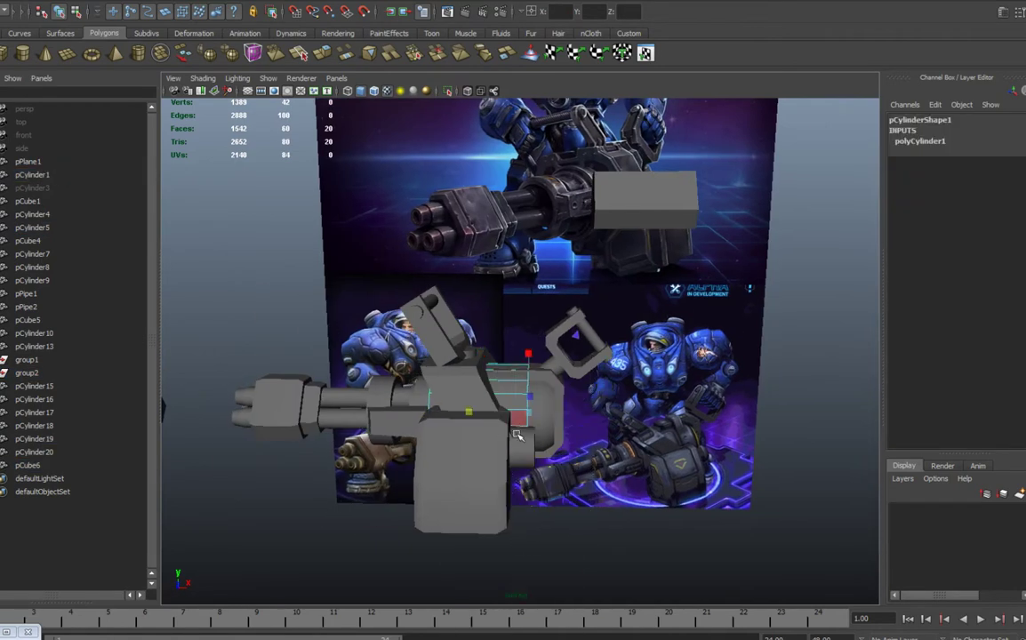
key("F8")
left_click_drag(518, 436, 454, 445, "alt")
left_click(525, 367)
key("F8")
key("F8")
Duplicate the barrel block, move the copy into the main body and scale it to 1.767 on X and Z.
left_click(358, 425)
key("ctrl+d")
key("w")
left_click_drag(385, 405, 486, 411)
key("r")
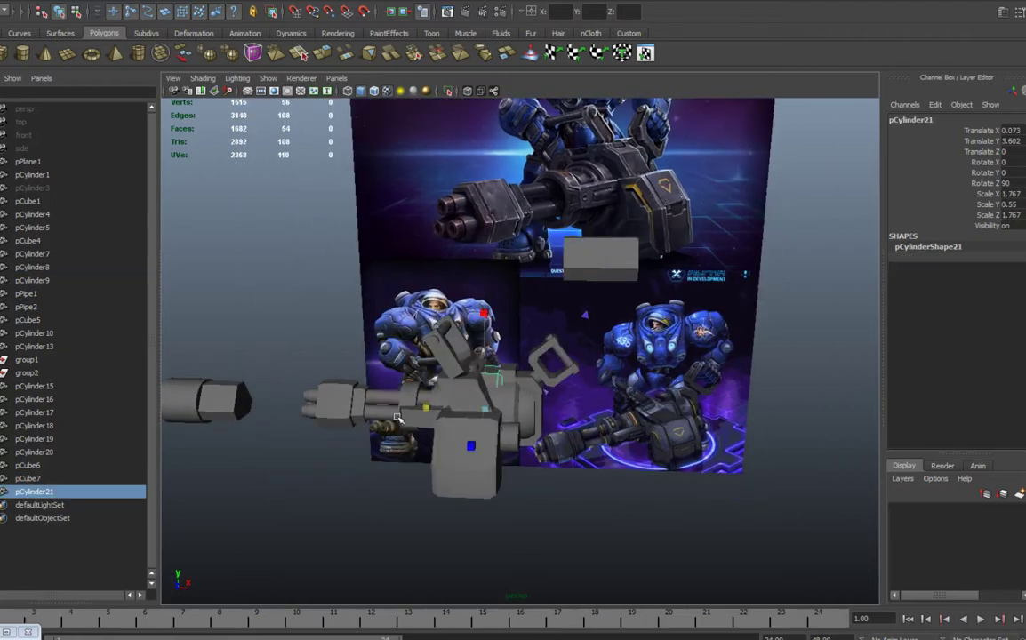
Select a face of the slanted upper housing to adjust its shape from the rear.
left_click_drag(401, 422, 765, 418, "alt")
key("q")
left_click(608, 387)
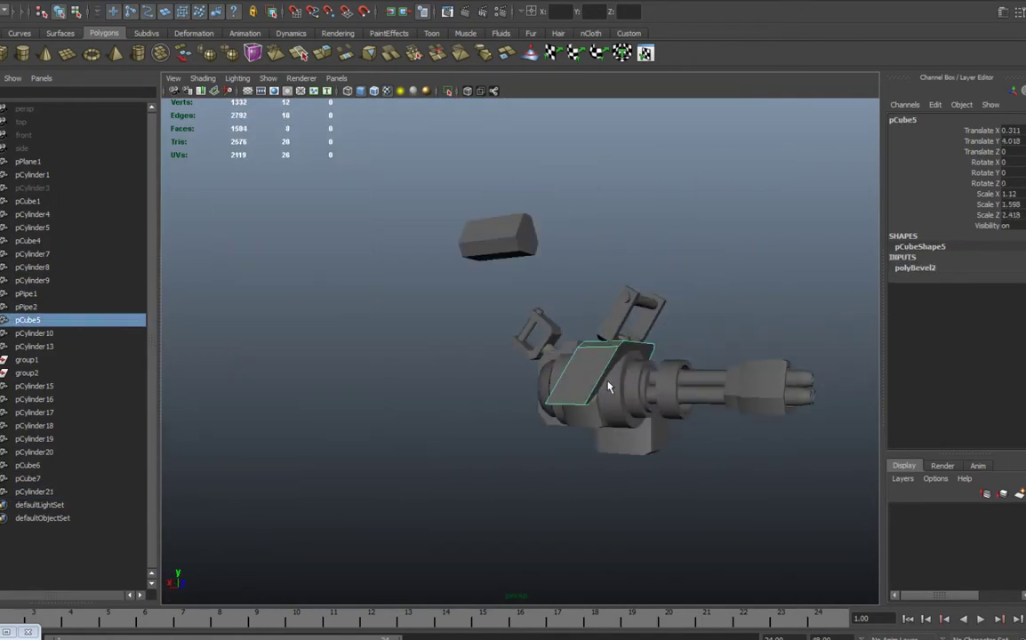
scroll(608, 387, "up", 4)
middle_click_drag(608, 387, 620, 421, "alt")
left_click_drag(620, 421, 671, 413, "alt")
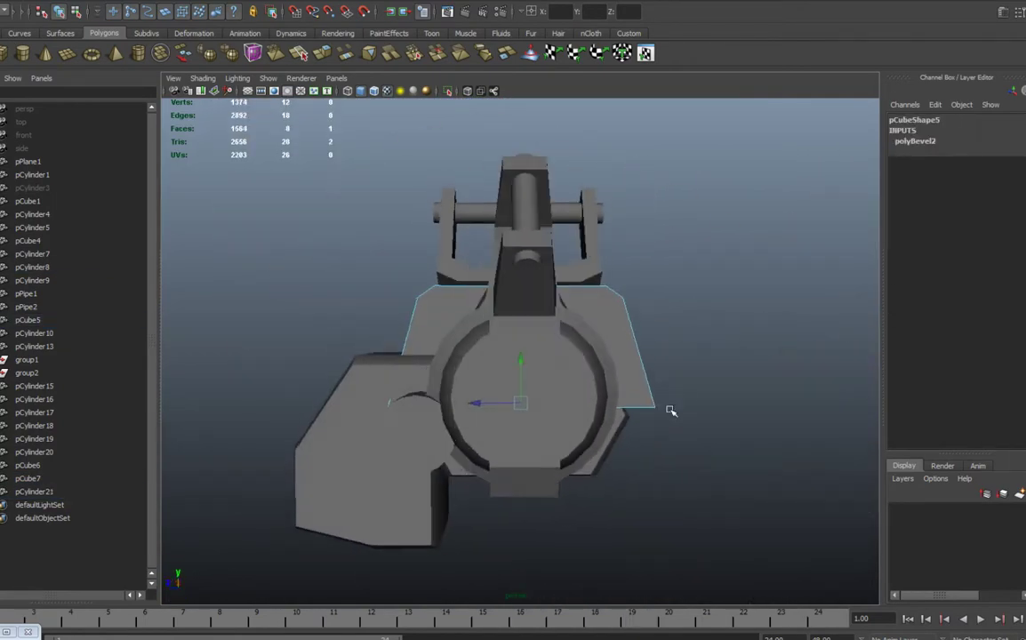
left_click(413, 418)
Scale the slanted upper housing to 1.423 on Y and 2.153 on Z, and move it to X 0.436.
scroll(413, 419, "down", 4)
left_click_drag(413, 418, 536, 411, "alt")
key("q")
left_click(524, 362)
key("r")
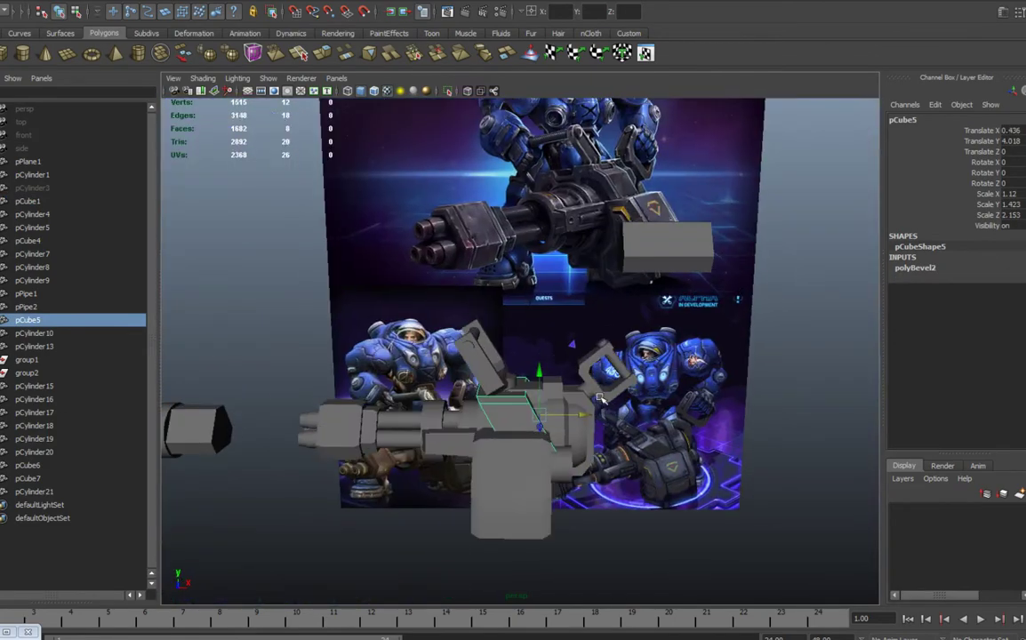
Select the rear bracket group together with its rod and move both closer to the body.
key("w")
left_click(591, 377)
left_click(45, 453, "ctrl")
left_click(61, 454)
left_click(46, 440)
left_click(36, 374, "ctrl")
left_click_drag(651, 388, 549, 410, "alt")
Duplicate a rear cylinder and fit the copy at X and Z scale 0.283 as a cap behind the small side cylinder.
left_click(513, 422)
left_click_drag(549, 409, 548, 433, "alt")
scroll(534, 435, "up", 5)
key("ctrl+d")
left_click_drag(450, 509, 413, 504)
scroll(413, 505, "down", 4)
left_click_drag(413, 504, 428, 460, "alt")
key("r")
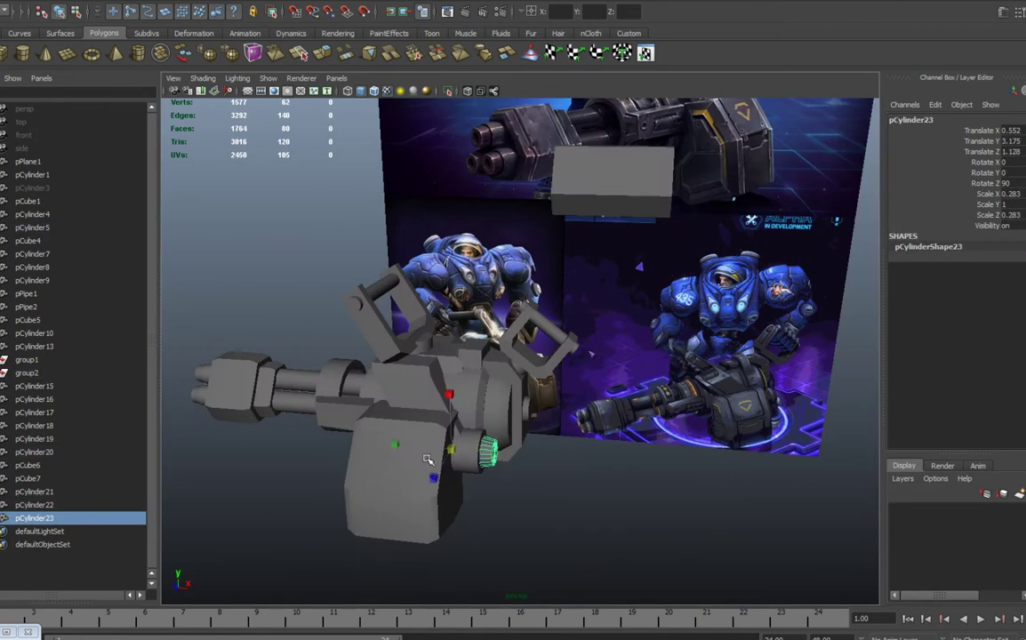
Duplicate the selected side part and mirror the copy with a negative Z scale.
left_click_drag(516, 467, 435, 438, "alt")
left_click(429, 481)
key("ctrl+d")
left_click(1012, 215)
type("-")
key("Return")
Reposition and reshape the mirrored copy on the opposite side of the gun.
left_click_drag(498, 454, 613, 454, "alt")
scroll(602, 469, "up", 4)
left_click(591, 451)
left_click_drag(506, 447, 518, 455)
left_click_drag(649, 417, 660, 418)
mouse_move(659, 418)
left_mouse_down("alt")
mouse_move(604, 433)
mouse_move(657, 423)
left_mouse_up("alt")
left_click_drag(656, 423, 679, 463)
left_click(625, 523)
left_click_drag(632, 564, 604, 481)
left_click(558, 517)
left_click(434, 491, "shift")
Add a cube beneath the body beside the magazine and shift one of its edges to slant it.
left_click(3, 54)
left_click_drag(227, 233, 191, 242, "alt")
left_click_drag(421, 520, 422, 398)
left_click_drag(371, 445, 358, 446)
right_click_drag(425, 435, 433, 480)
left_click(412, 472)
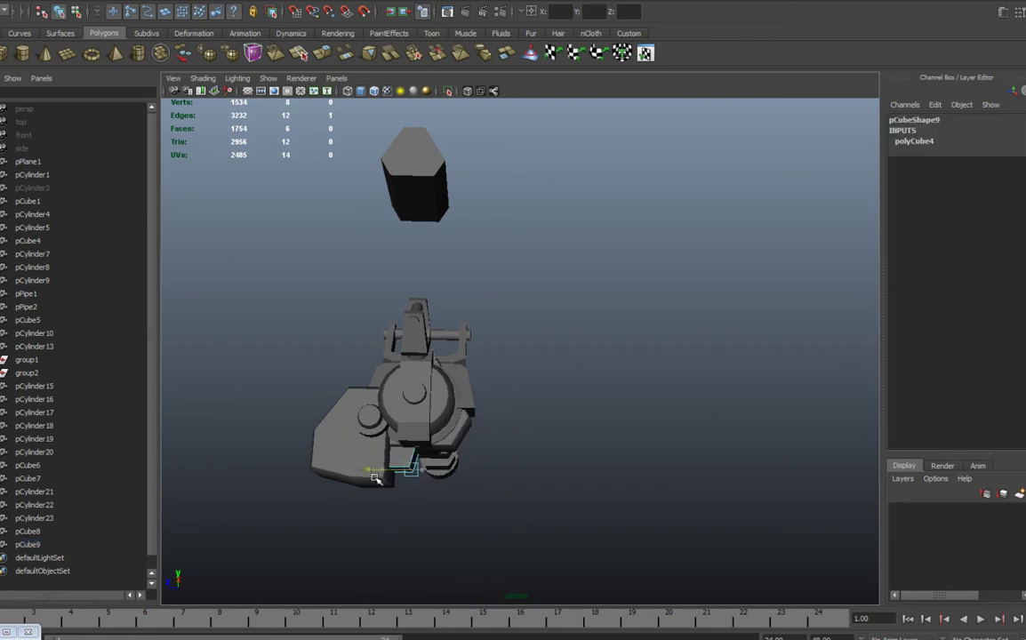
Rescale the faceted housing cylinder around the gun body slightly and shift it into line with the neighbouring parts.
left_click_drag(382, 485, 498, 480, "alt")
left_click(433, 409)
left_click_drag(434, 418, 423, 463, "alt")
key("r")
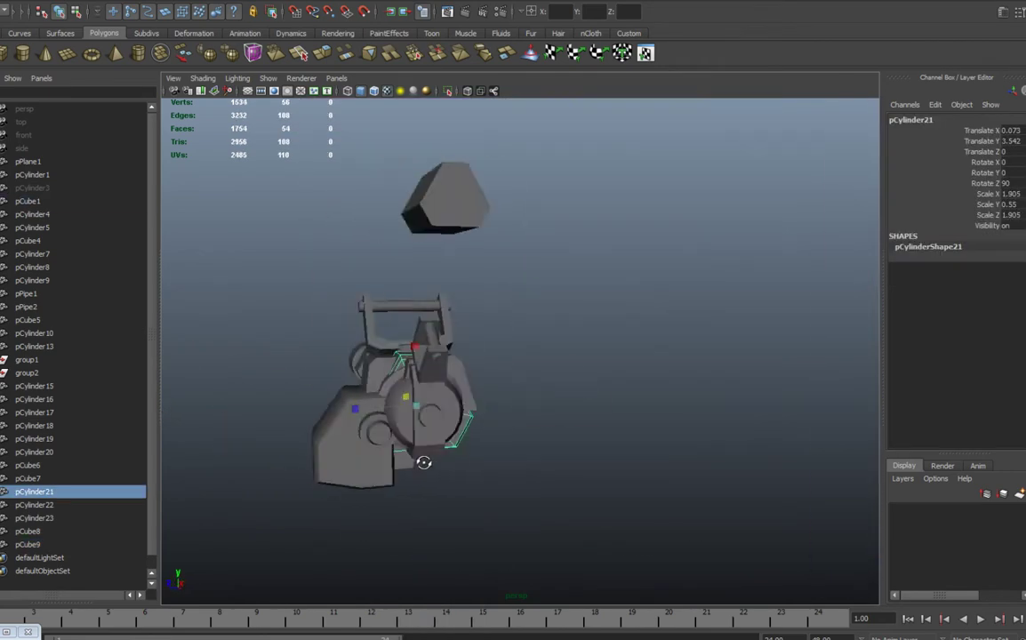
left_click_drag(406, 398, 411, 398)
mouse_move(424, 463)
left_mouse_down("alt")
mouse_move(524, 465)
mouse_move(419, 445)
left_mouse_up("alt")
key("w")
left_click_drag(547, 446, 533, 445)
Select the front handle group and add edge loops along the arms and corners of its U-shaped bracket.
left_click_drag(489, 463, 594, 455, "alt")
left_click(598, 336)
key("Up")
left_click_drag(598, 356, 518, 394, "alt")
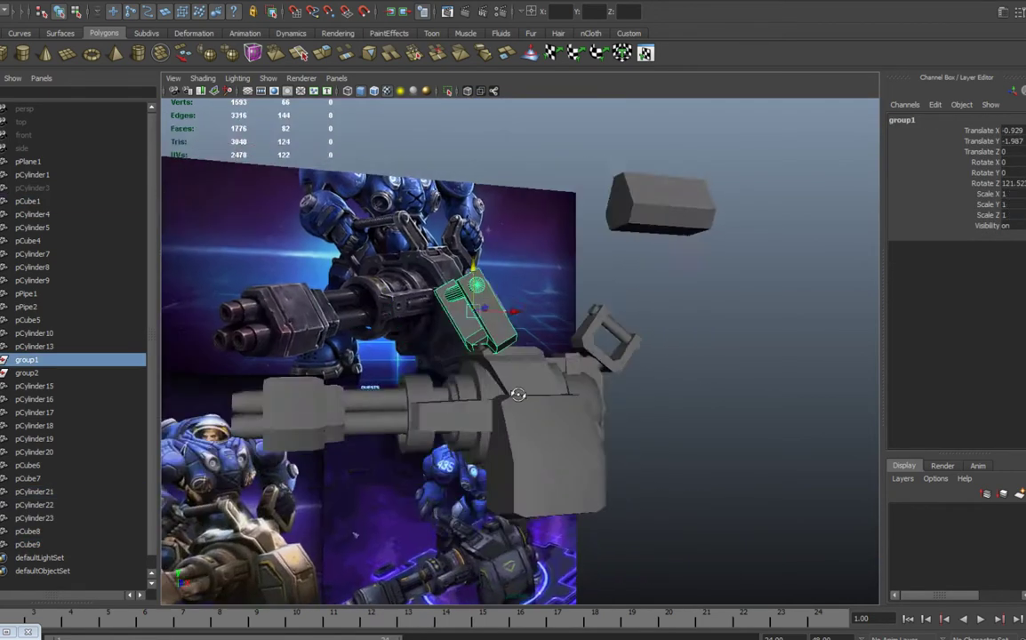
scroll(512, 383, "up", 4)
left_click_drag(491, 286, 554, 338, "alt")
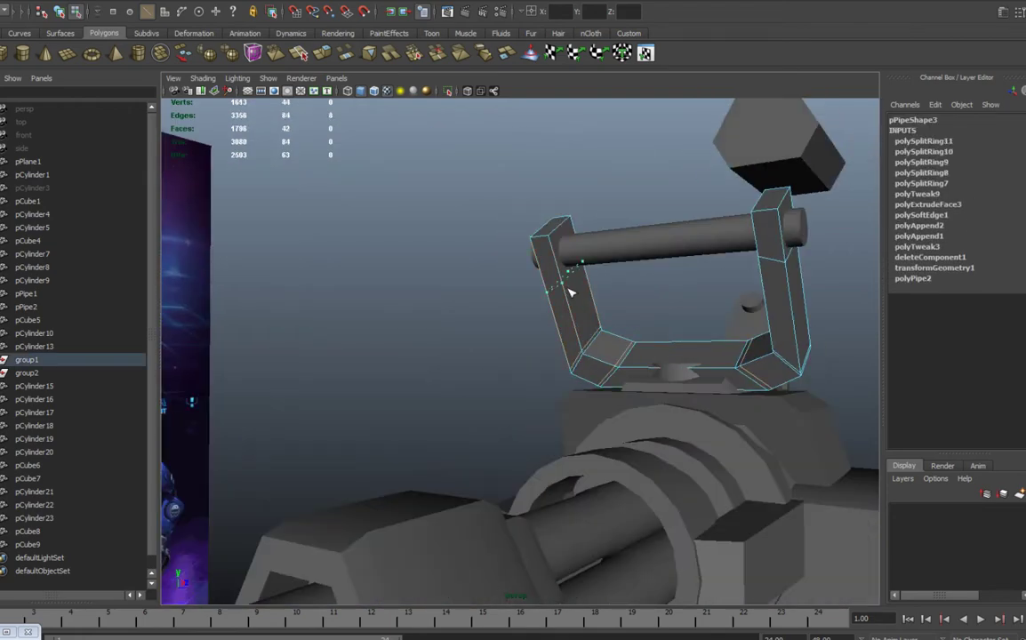
left_click_drag(572, 291, 716, 329, "alt")
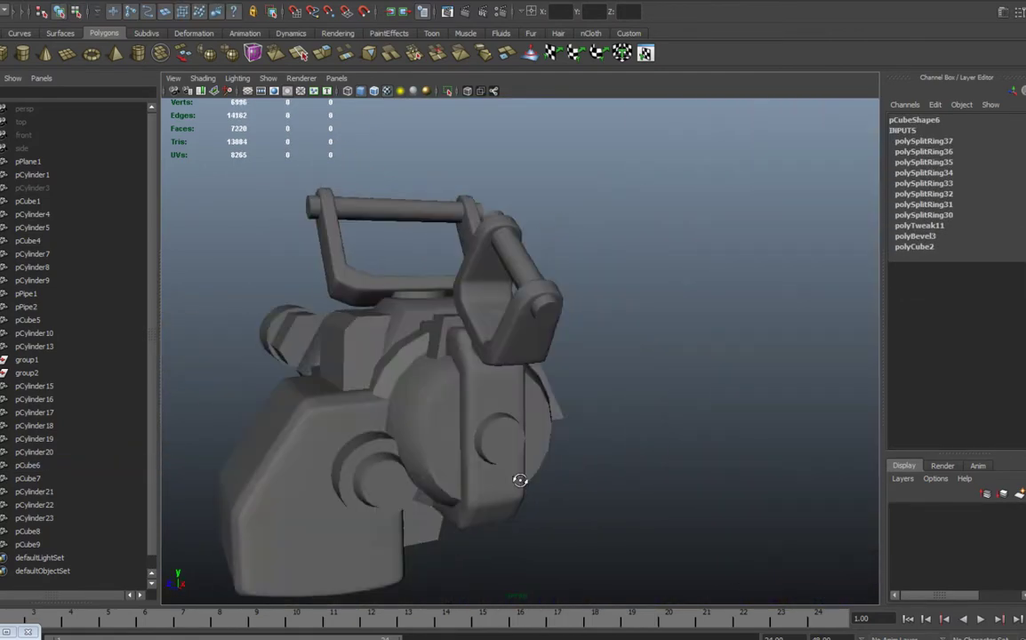
Add edge loops to the rear plate and extrude the end faces of both handle bars.
left_click(493, 516)
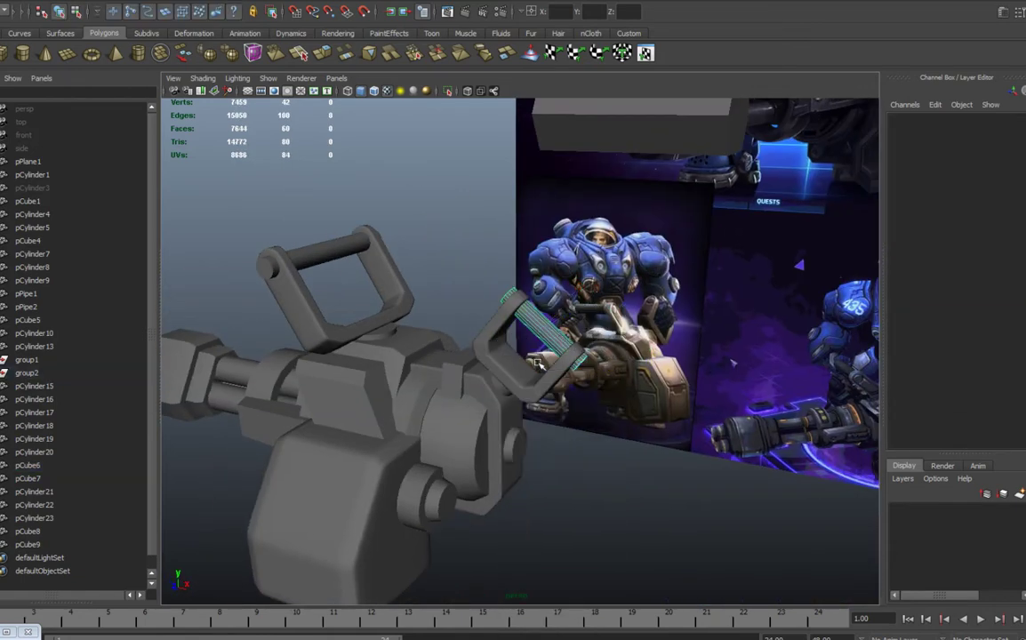
left_click(577, 318)
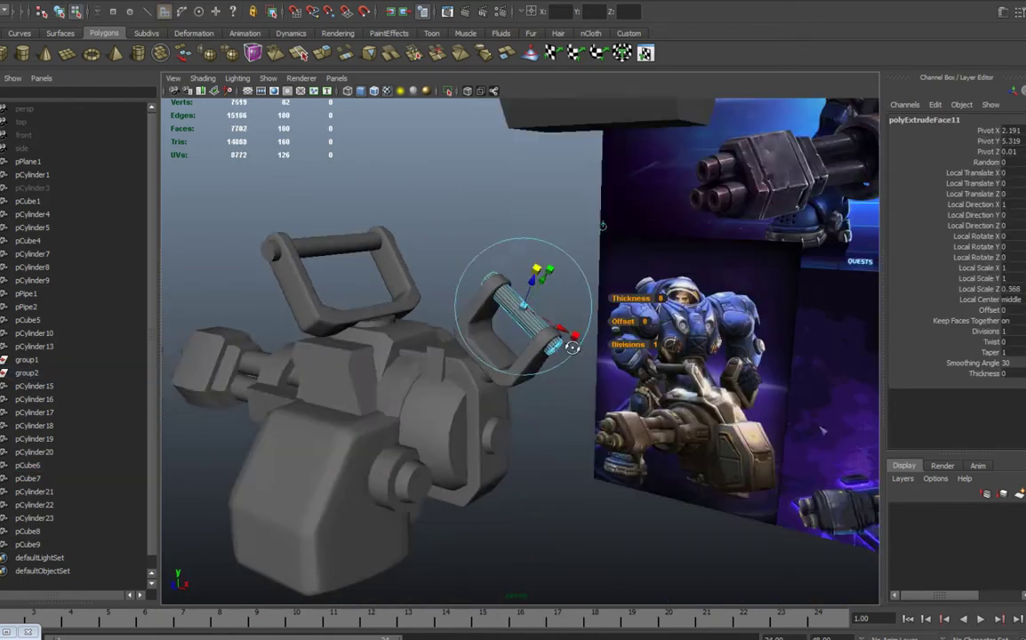
right_click(594, 329)
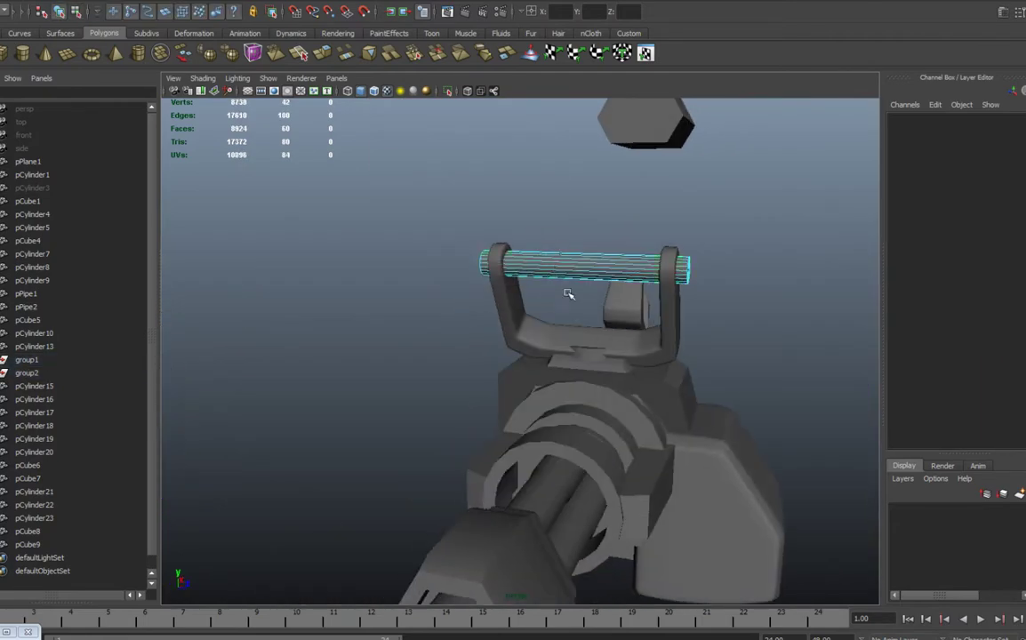
key("ctrl+e")
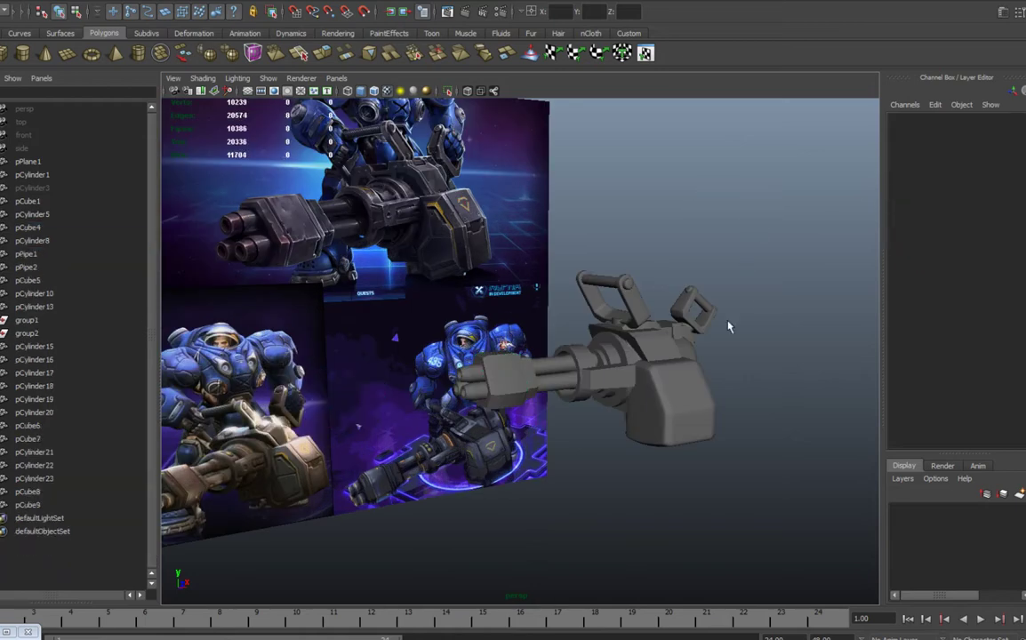
Extrude the slanted side plate's faces inward at a local scale of 0.96.
left_click(523, 374)
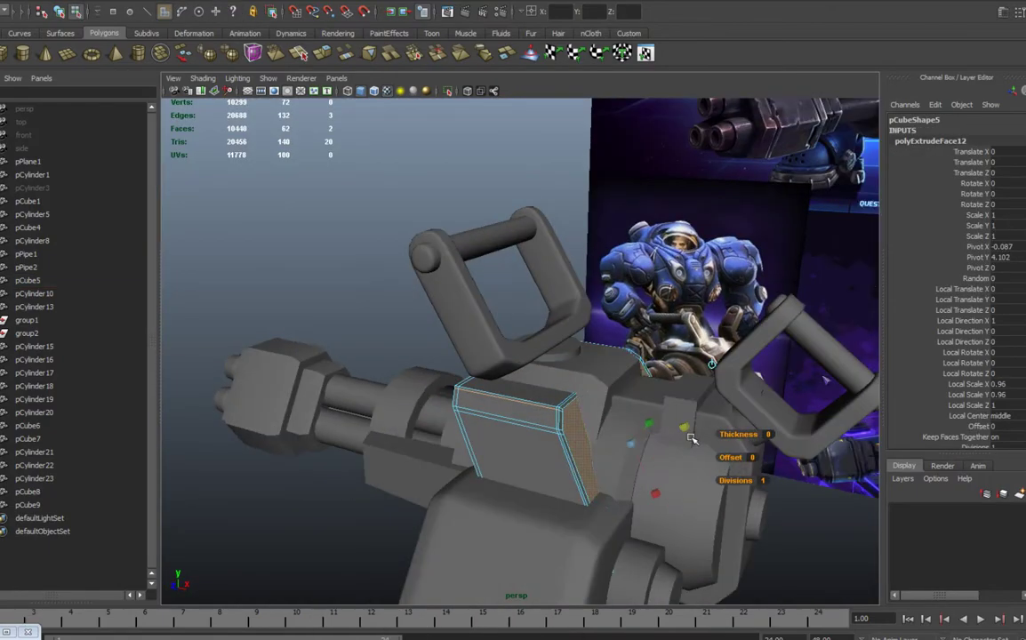
right_click(516, 417)
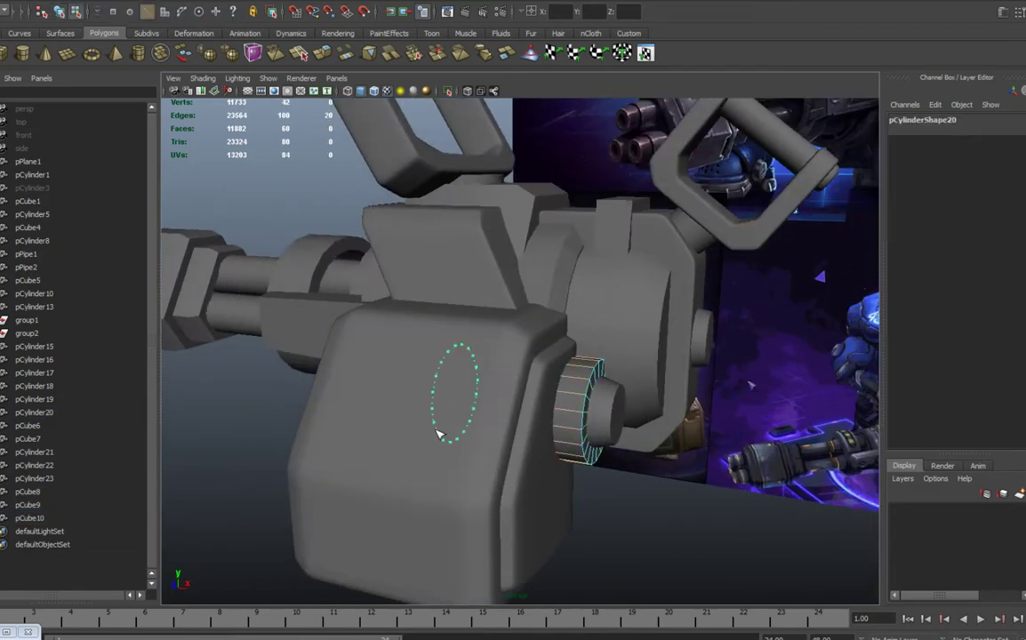
Add an edge loop to the side cylinder behind the magazine and group all the minigun parts.
right_click_drag(613, 462, 616, 436, "shift")
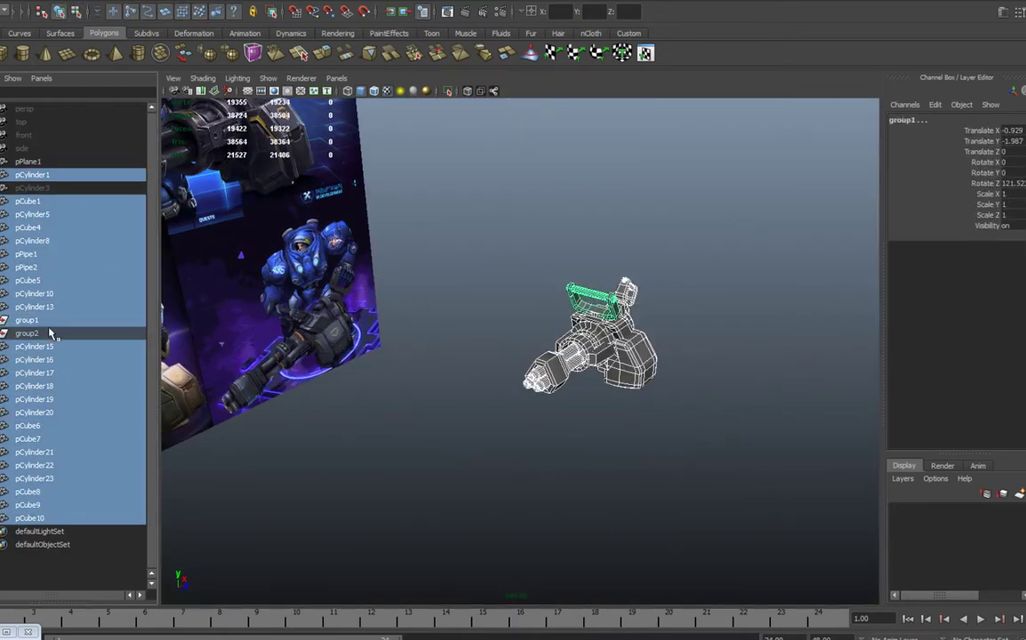
key("ctrl+g")
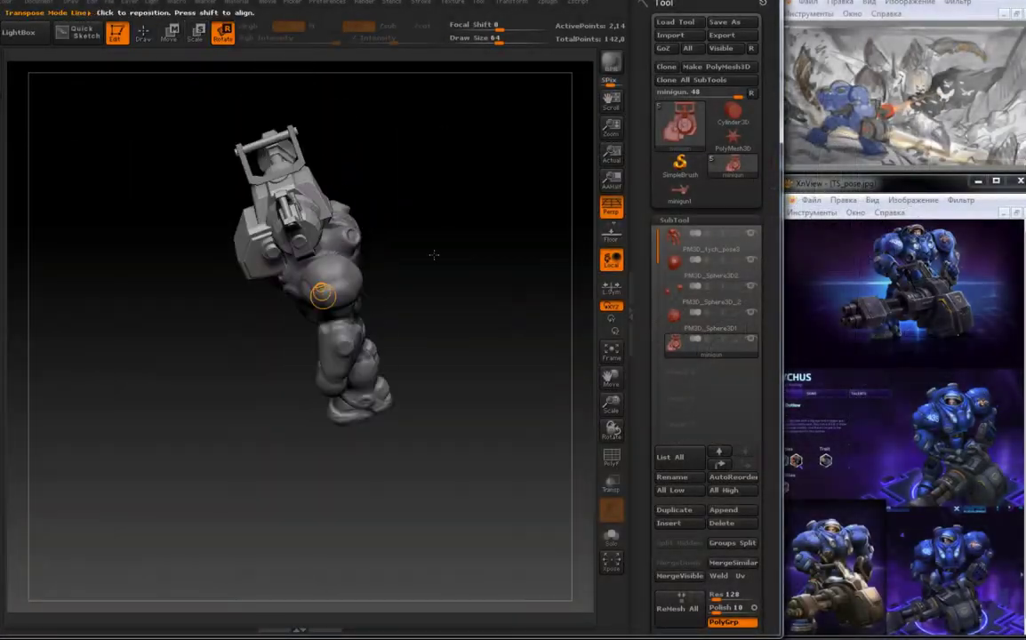
Switch to ZBrush and move the minigun subtool down beside the marine's right hip.
left_click_drag(433, 255, 383, 258)
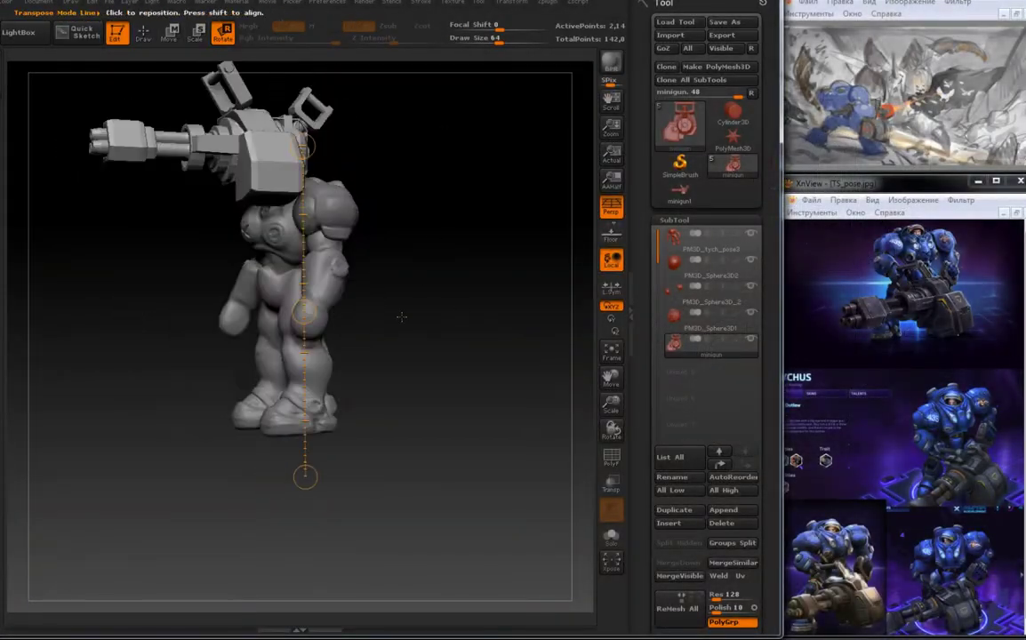
left_click(639, 315)
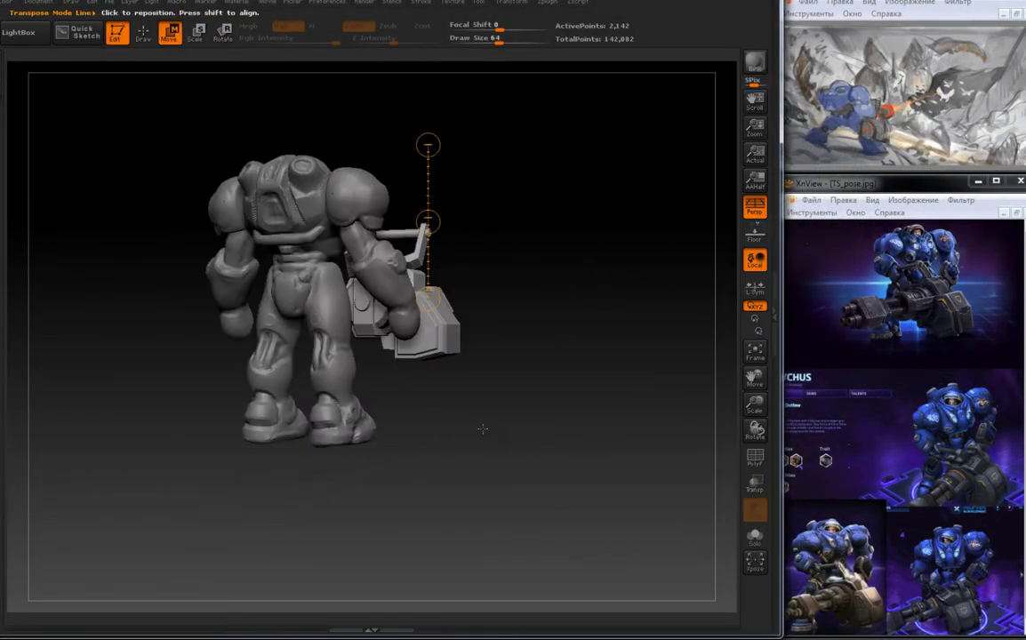
left_click(780, 305)
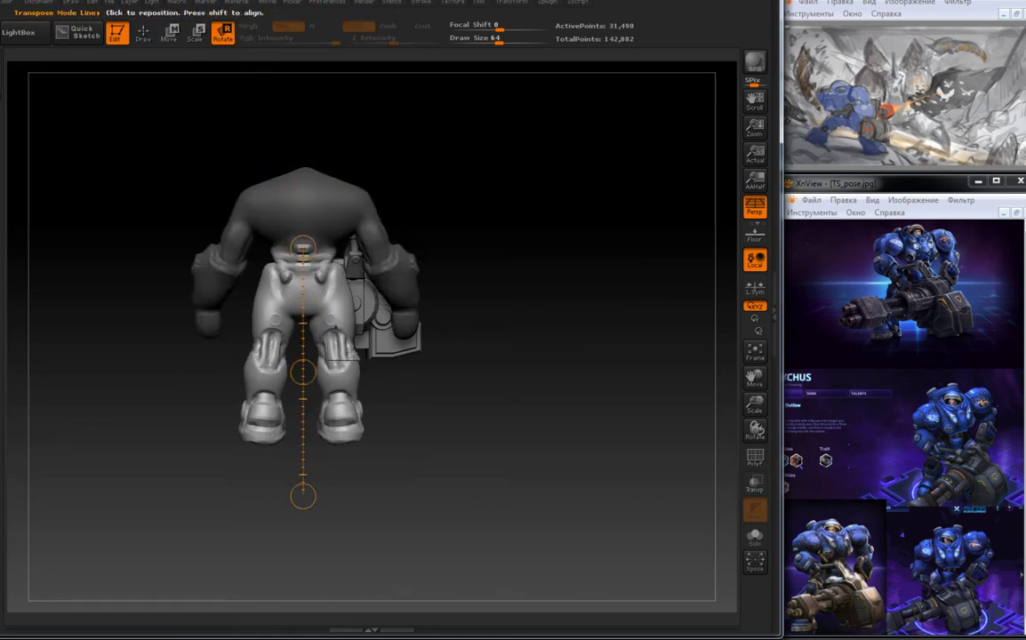
Adjust the marine's lower body with Transpose while the torso and arms are masked.
left_click_drag(348, 405, 447, 403)
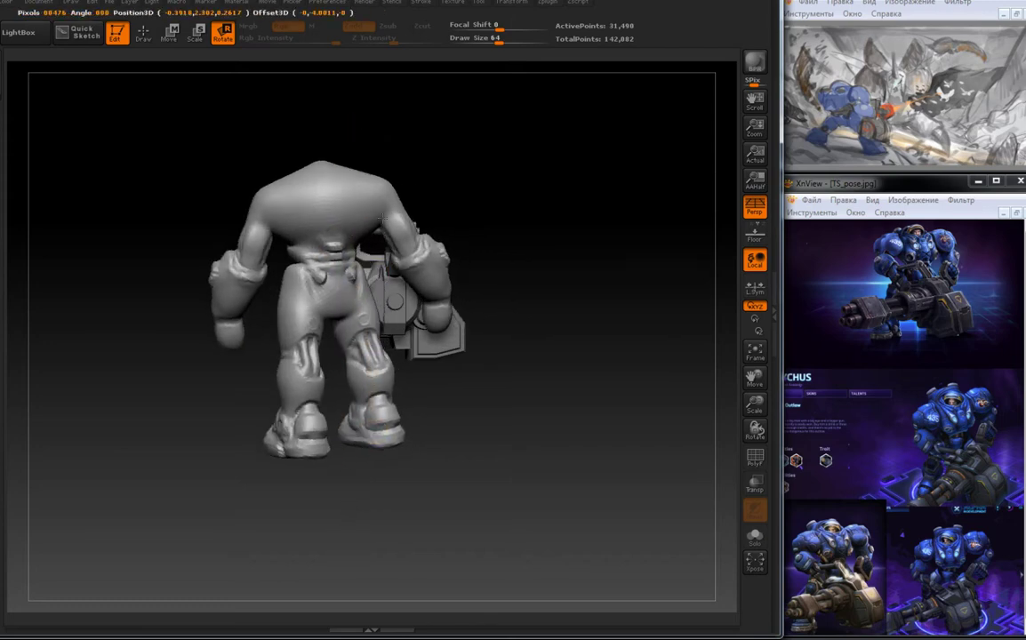
left_click_drag(467, 400, 253, 153)
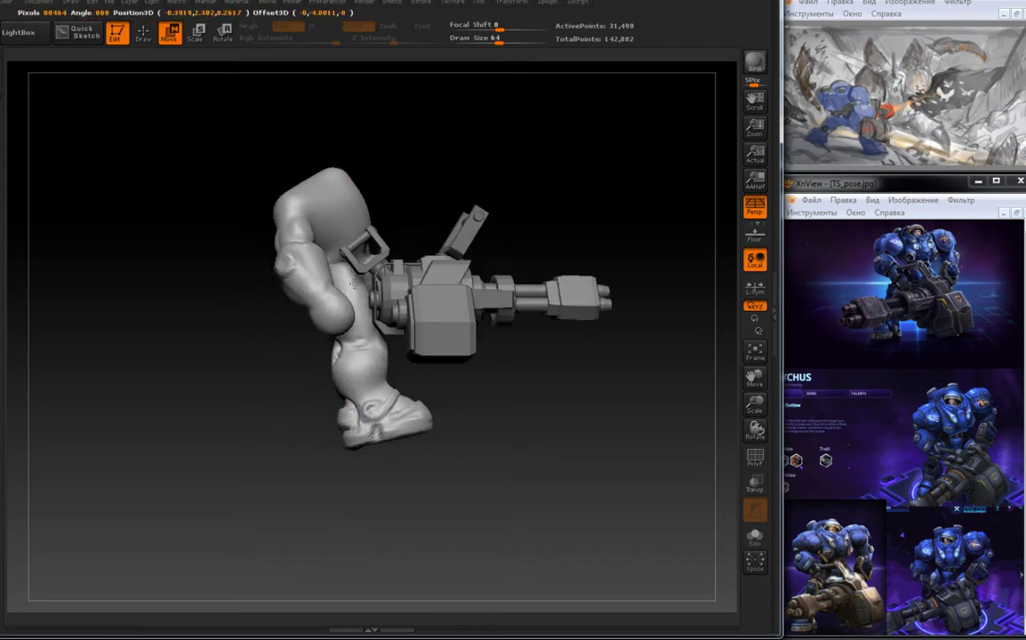
left_click_drag(353, 282, 211, 354)
left_click_drag(427, 374, 242, 298)
Mask everything except the marine's left leg and rotate it outward from the hip.
key("q")
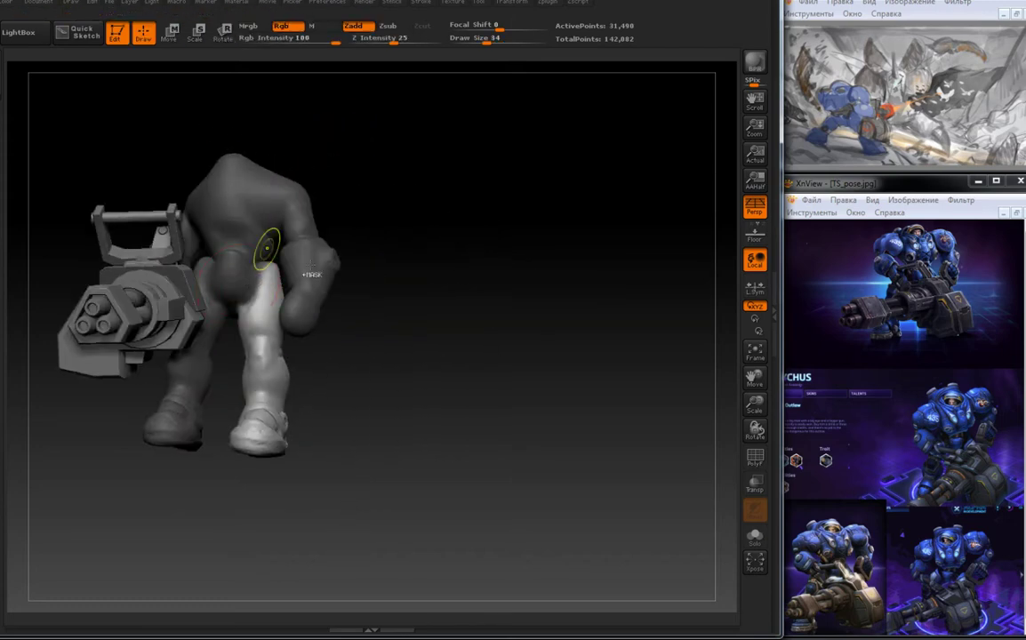
left_click_drag(382, 374, 534, 374)
left_click(223, 34)
left_click_drag(215, 271, 215, 542)
mouse_move(533, 462)
left_mouse_down()
mouse_move(413, 493)
mouse_move(534, 471)
left_mouse_up()
mouse_move(216, 543)
left_mouse_down()
mouse_move(109, 533)
mouse_move(119, 451)
mouse_move(204, 444)
left_mouse_up()
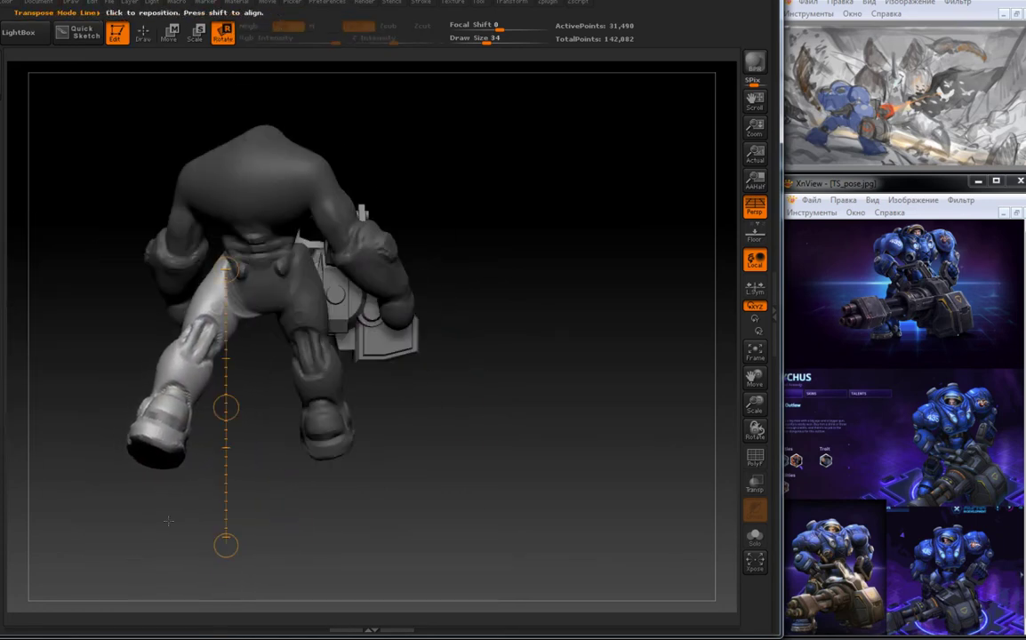
mouse_move(180, 85)
left_mouse_down()
mouse_move(258, 89)
mouse_move(222, 103)
mouse_move(282, 109)
left_mouse_up()
Rotate the marine's unmasked right leg forward from the hip.
key("r")
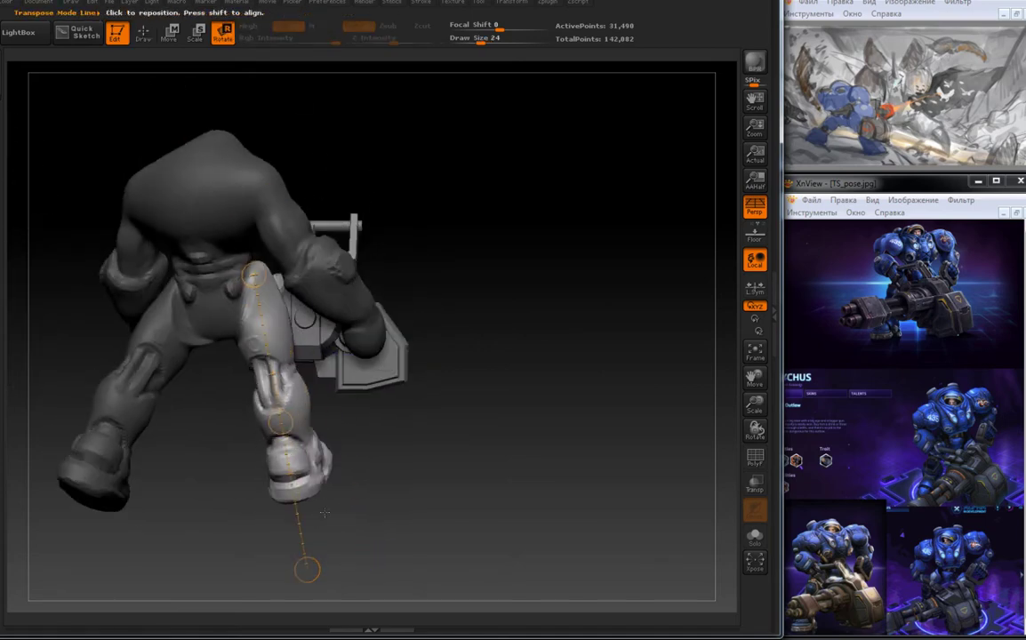
left_click_drag(325, 513, 364, 481)
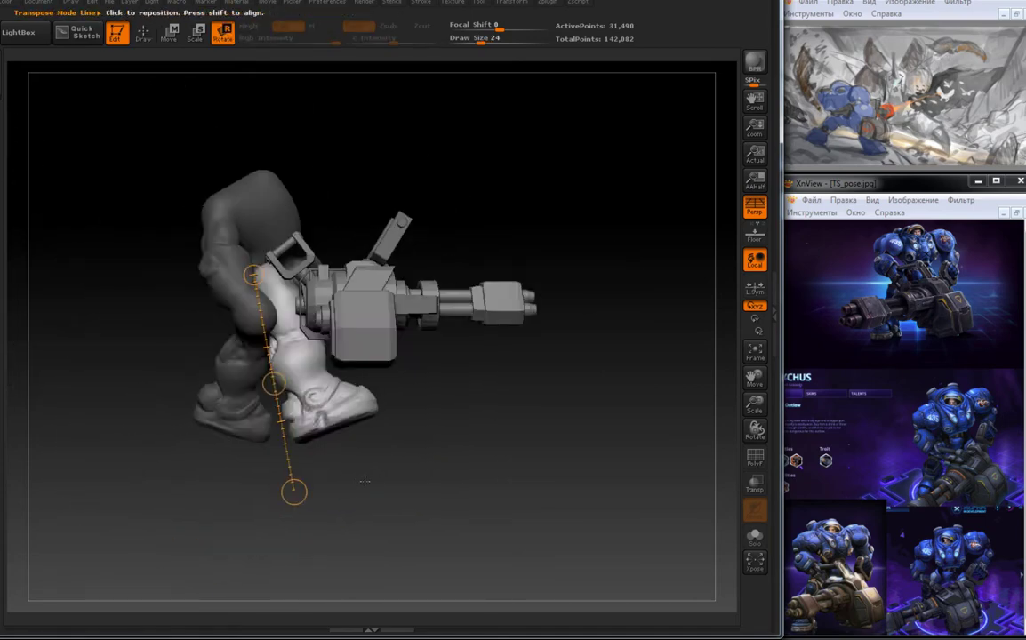
left_click_drag(209, 74, 259, 241)
Isolate the marine's right forearm with a mask and rotate it at the elbow toward the gun.
left_click_drag(360, 278, 289, 418)
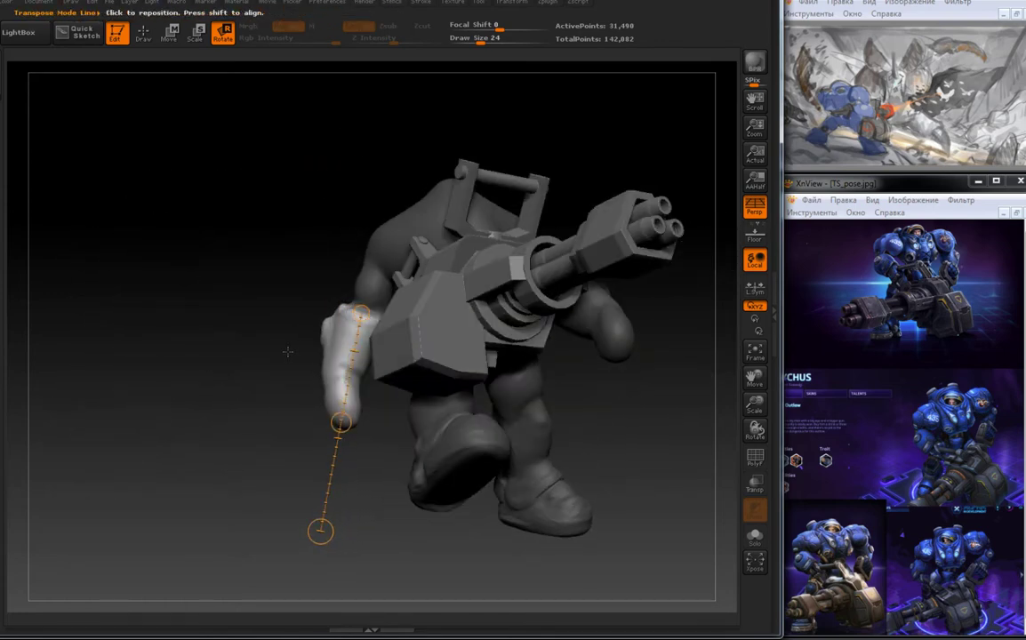
left_click_drag(287, 352, 590, 292)
left_click_drag(445, 249, 540, 297)
left_click_drag(370, 412, 623, 444)
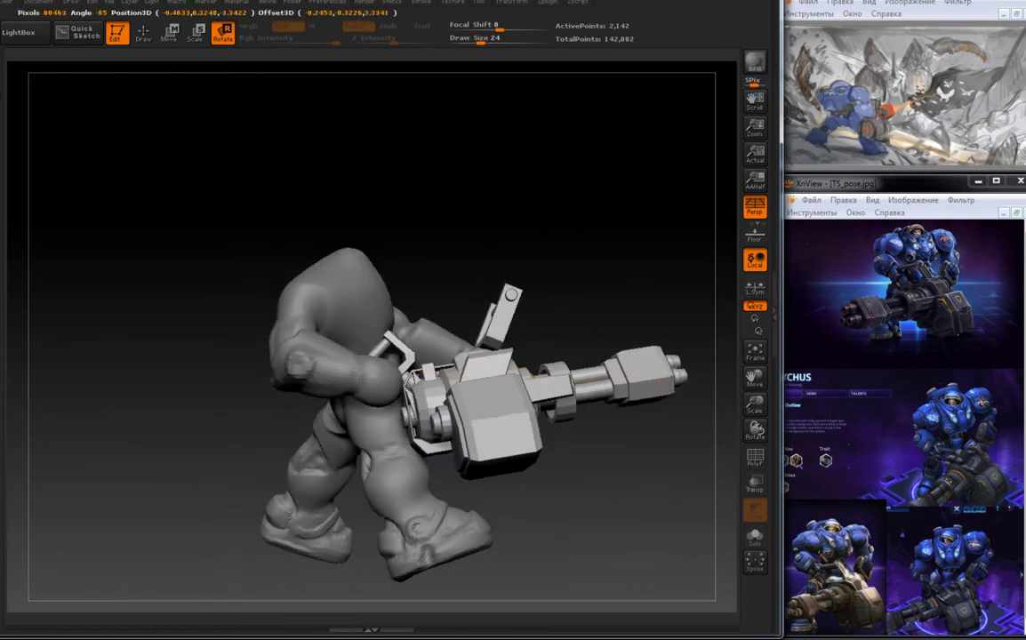
Rotate and move the minigun subtool so its rear handle meets the marine's right hand.
left_click_drag(361, 381, 392, 275)
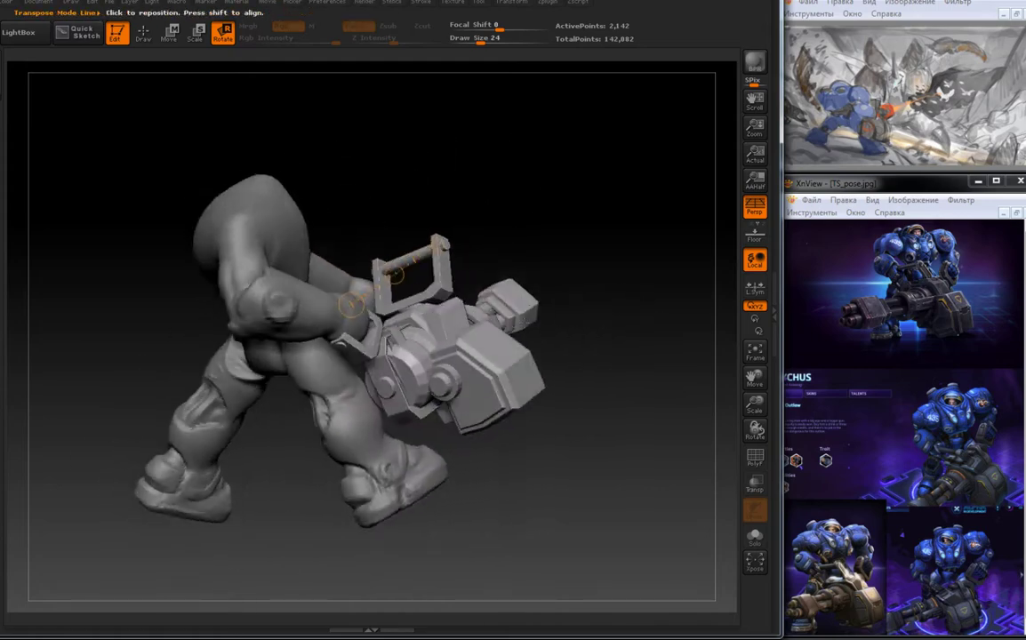
mouse_move(258, 296)
left_mouse_down("ctrl")
mouse_move(246, 124)
mouse_move(356, 133)
mouse_move(264, 352)
mouse_move(236, 291)
mouse_move(209, 356)
mouse_move(343, 338)
mouse_move(262, 401)
mouse_move(183, 357)
left_mouse_up("ctrl")
left_click(526, 409, "alt")
key("w")
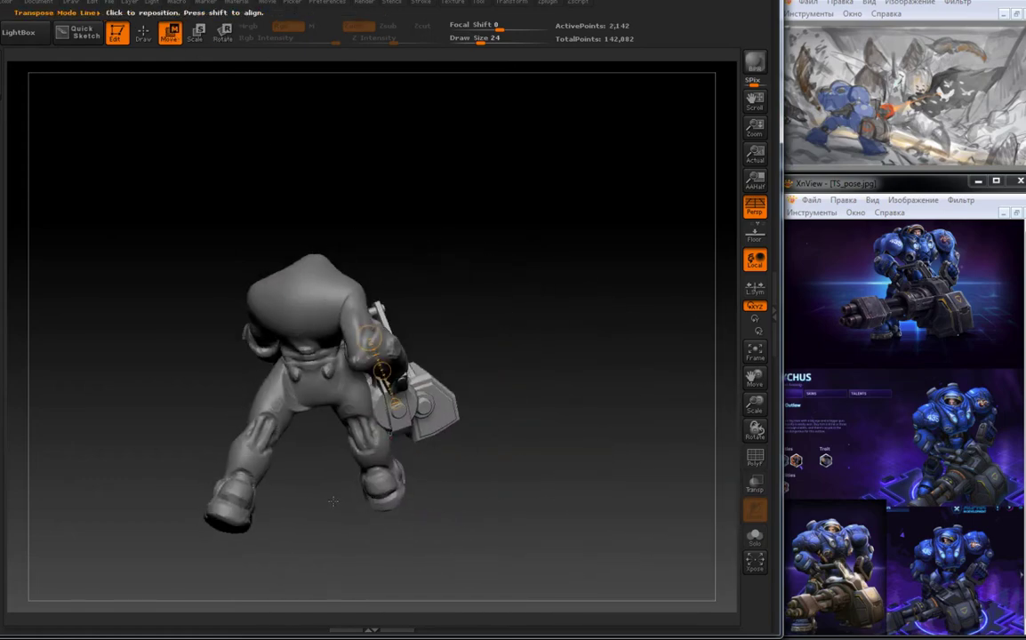
Return to the body subtool and sculpt the deformed areas of the legs at Z Intensity 51.
left_click(0, 100)
left_click_drag(329, 396, 236, 389)
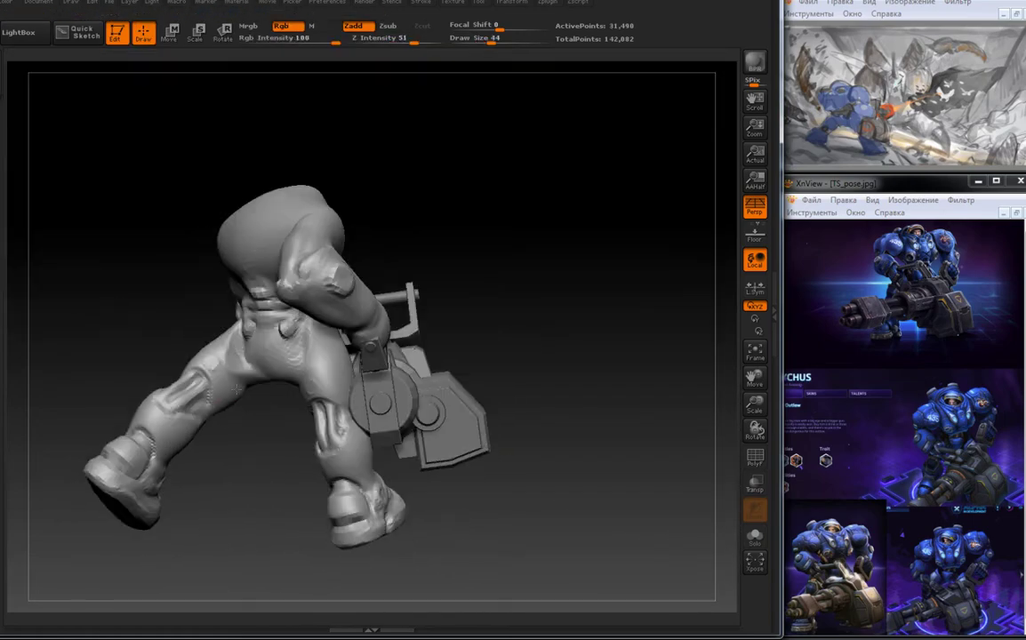
left_click_drag(232, 433, 299, 399)
left_click_drag(189, 433, 162, 449, "alt")
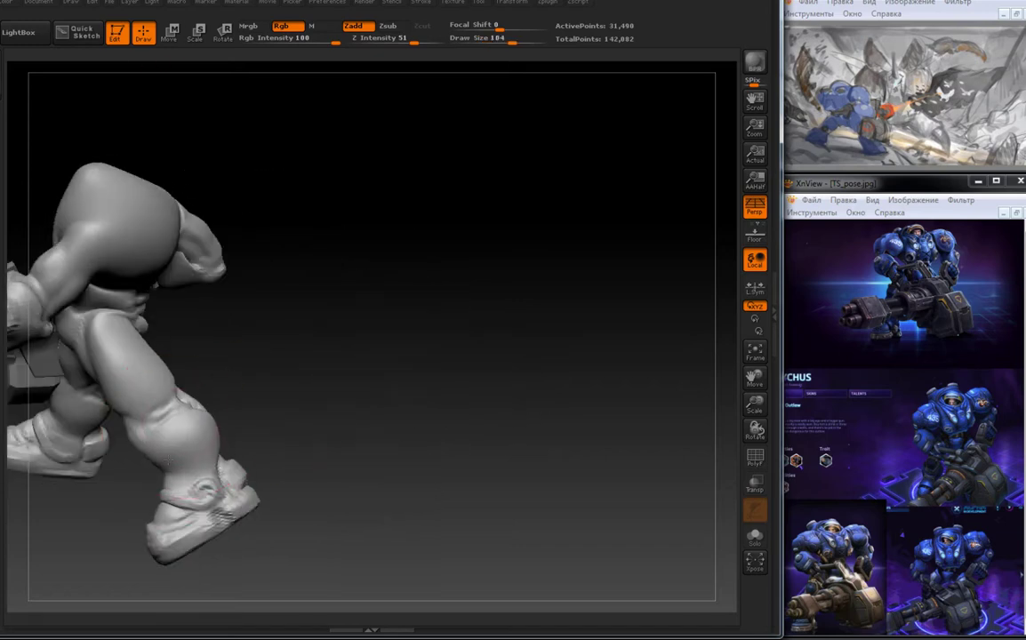
Rotate the marine's left leg farther back with a Transpose line starting at the hip.
left_click_drag(149, 356, 294, 293)
key("r")
left_click_drag(142, 267, 178, 347)
left_click_drag(187, 355, 207, 186)
mouse_move(283, 273)
left_mouse_down()
mouse_move(246, 132)
mouse_move(322, 283)
mouse_move(400, 253)
mouse_move(313, 229)
mouse_move(280, 156)
mouse_move(202, 243)
mouse_move(271, 471)
mouse_move(191, 427)
mouse_move(306, 161)
mouse_move(458, 413)
mouse_move(509, 407)
mouse_move(469, 263)
left_mouse_up()
Mask everything except the marine's right lower leg and rotate it at the knee.
key("w")
key("q")
key("bracketright")
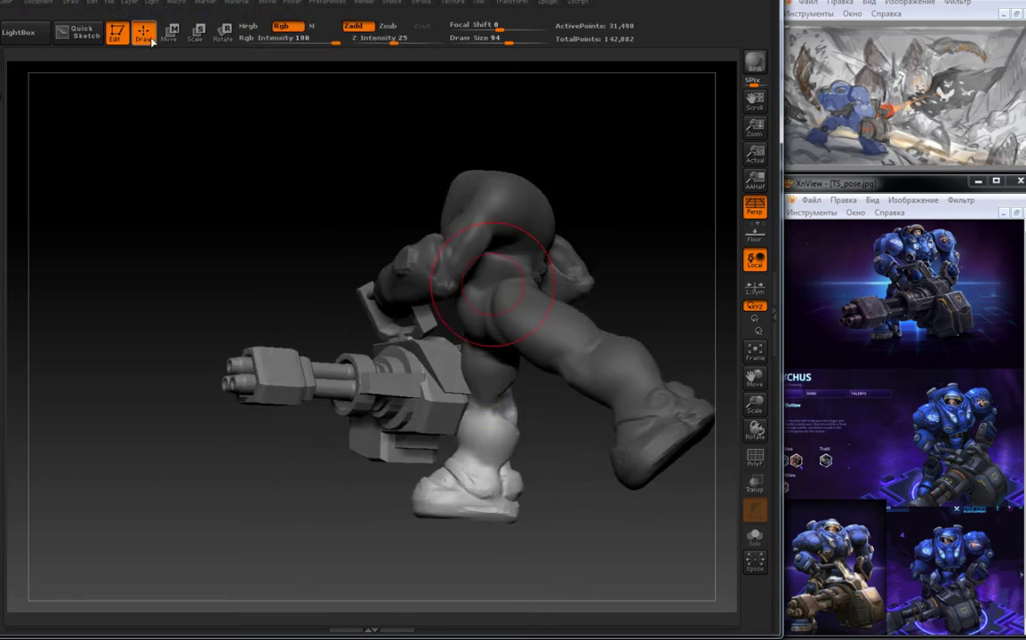
key("r")
left_click_drag(463, 402, 588, 424)
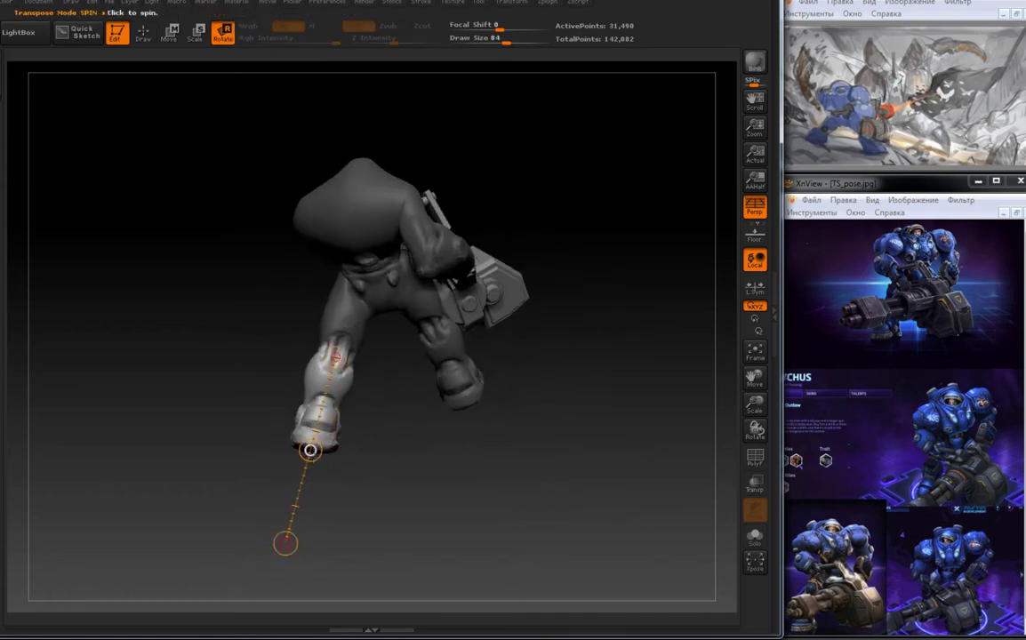
Rotate the marine's left shin and foot into a planted stance using masks and Transpose.
left_click_drag(362, 513, 266, 451)
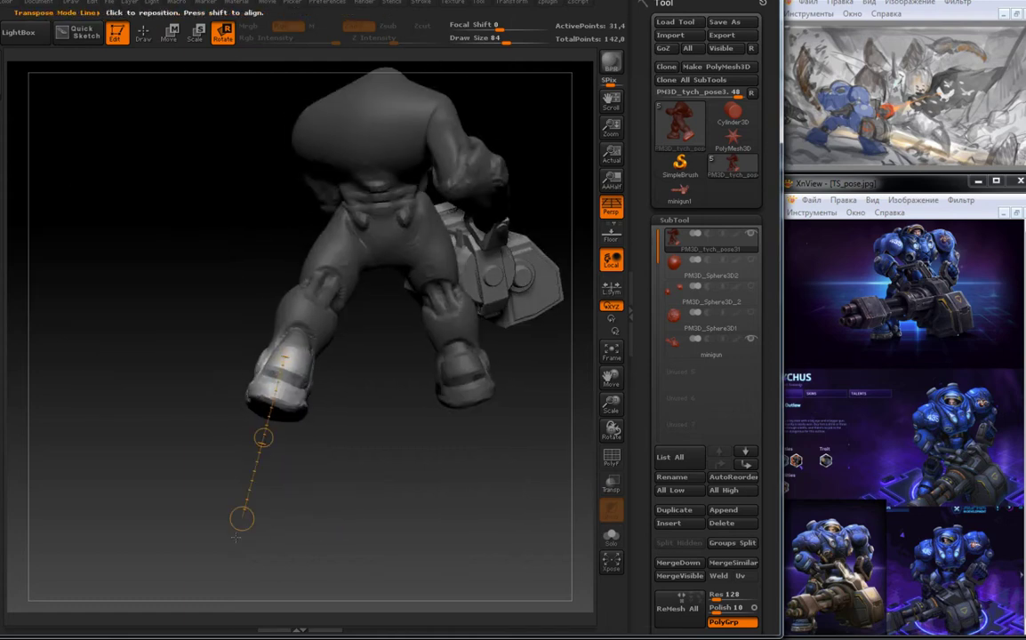
key("q")
mouse_move(348, 427)
left_mouse_down()
mouse_move(413, 289)
mouse_move(279, 287)
mouse_move(534, 313)
mouse_move(471, 257)
left_mouse_up()
Rotate the whole unmasked left leg at the hip to refine the stance.
key("r")
left_click(471, 257, "alt")
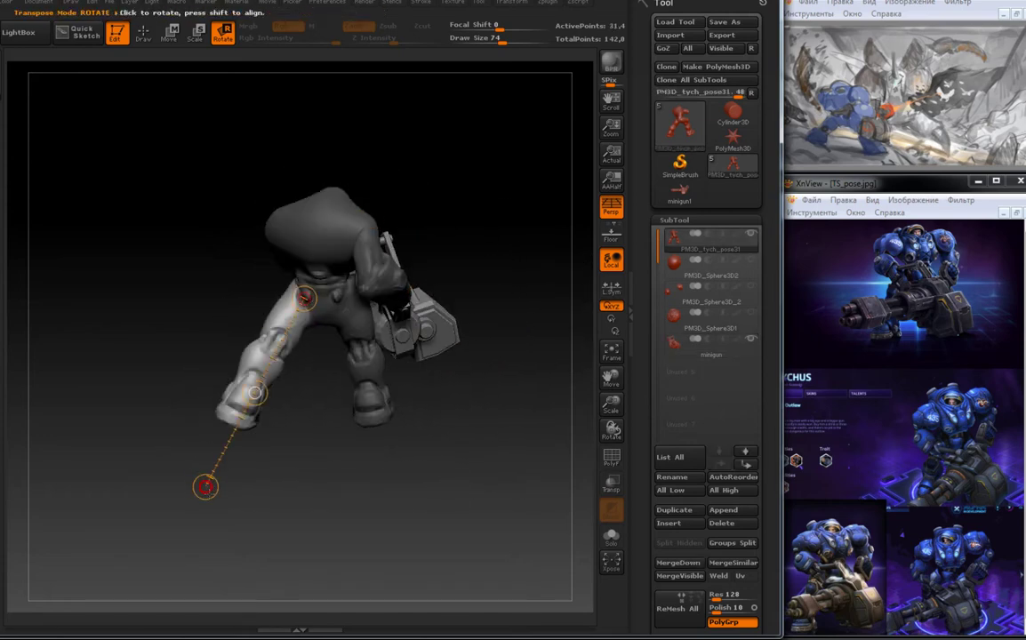
left_click_drag(463, 498, 401, 452)
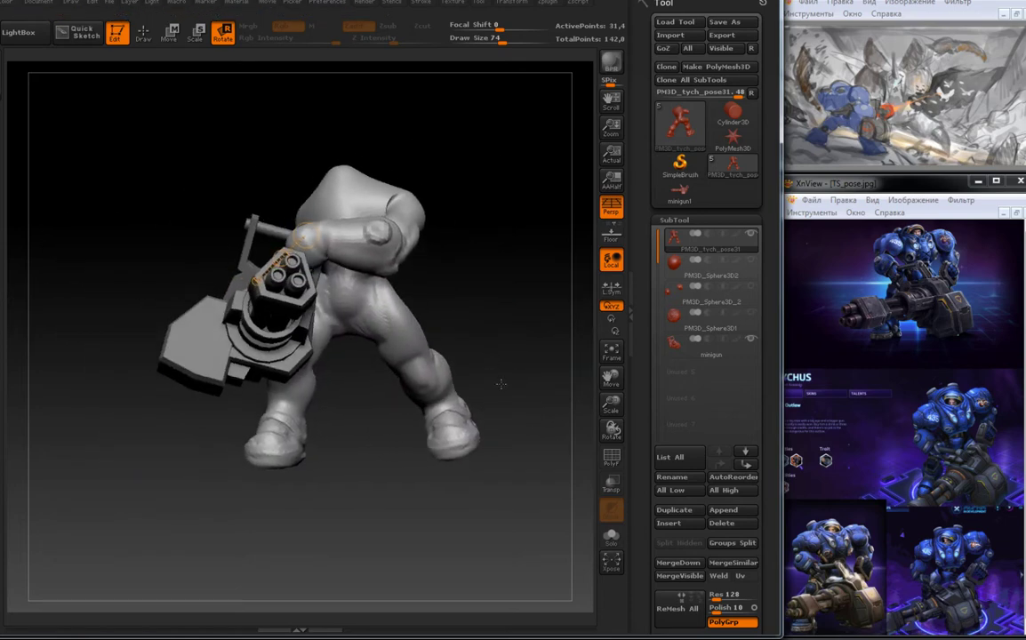
Mask everything except the marine's right leg and adjust its angle from the hip with Transpose.
mouse_move(501, 384)
left_mouse_down()
mouse_move(462, 396)
mouse_move(463, 492)
mouse_move(516, 481)
mouse_move(463, 480)
left_mouse_up()
key("w")
left_click_drag(362, 206, 419, 414)
left_click_drag(499, 480, 374, 465)
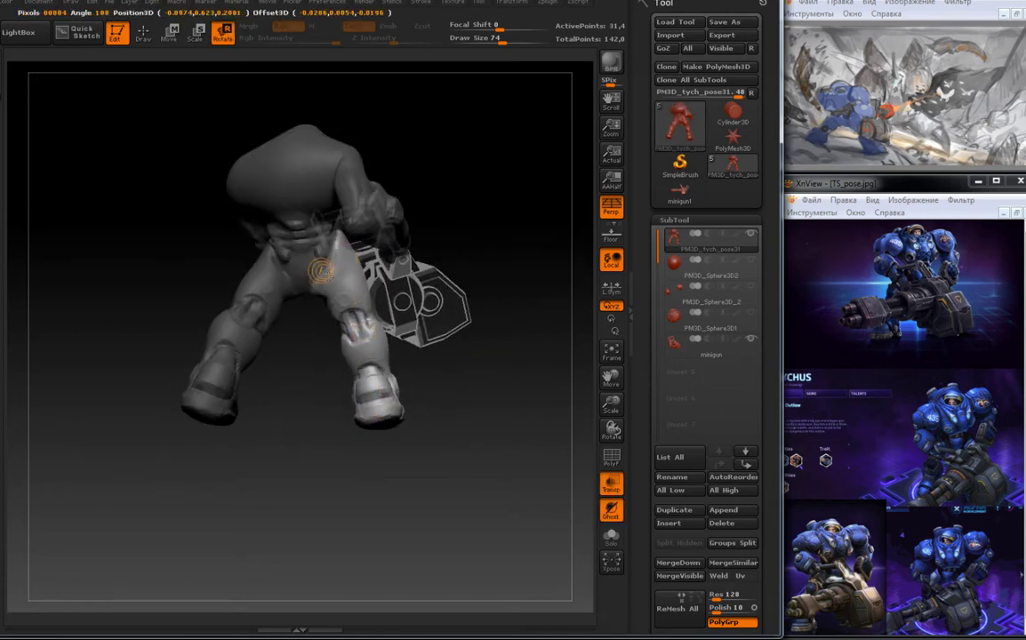
left_click_drag(378, 421, 334, 251)
left_click_drag(213, 427, 258, 404)
Turn on the floor grid and adjust the body pose against it.
key("q")
key("shift+p")
mouse_move(389, 298)
left_mouse_down()
mouse_move(404, 402)
mouse_move(549, 362)
mouse_move(533, 392)
left_mouse_up()
key("r")
key("q")
left_click_drag(323, 467, 412, 461)
Select the PM3D_Sphere3D1 torso armour subtool and fit it onto the marine's bent upper body.
left_click(712, 319)
key("w")
key("w")
key("r")
Rotate and move the PM3D_Sphere3D2 pelvis armour onto the marine's hips and reselect the body subtool.
left_click(412, 461, "alt")
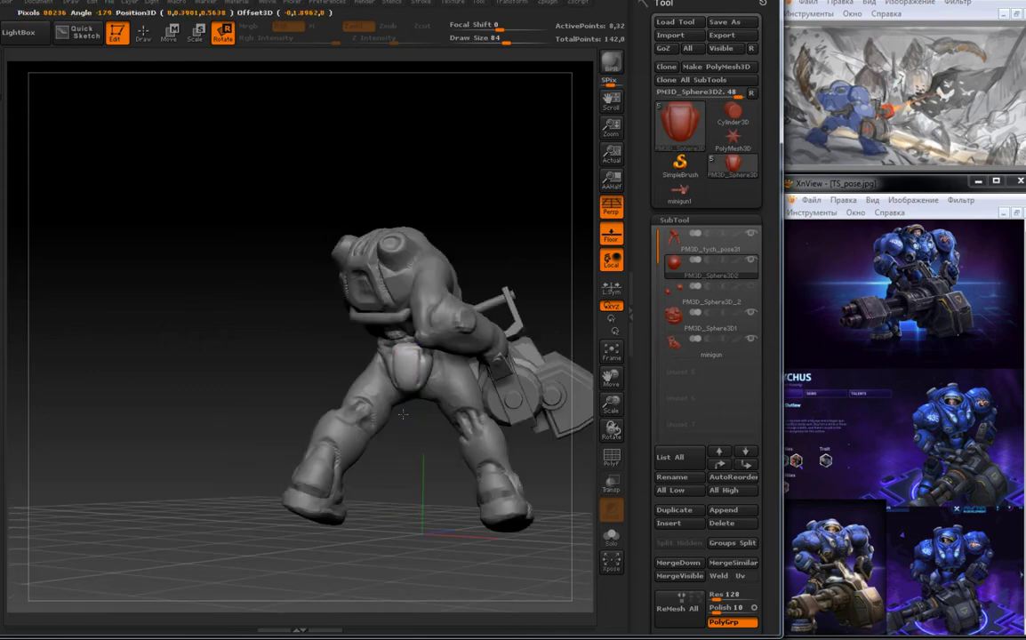
key("w")
left_click_drag(407, 357, 401, 513)
mouse_move(213, 222)
left_mouse_down()
mouse_move(307, 211)
mouse_move(402, 512)
mouse_move(373, 480)
mouse_move(426, 387)
left_mouse_up()
left_click(426, 387, "alt")
key("q")
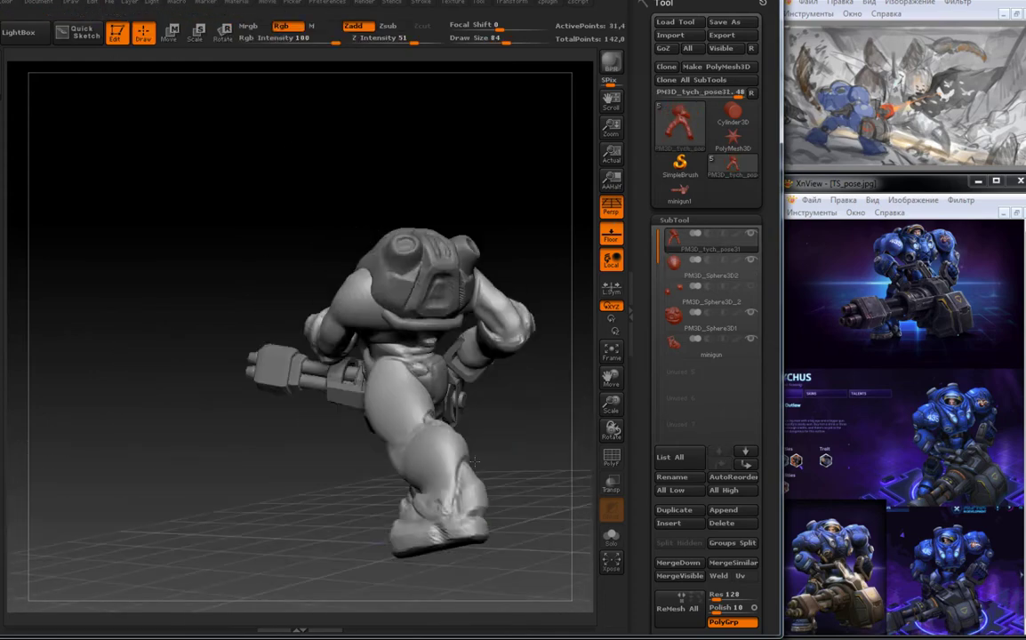
Show and select the PM3D_Sphere3D_2 shoulder armour and rotate and move the pads onto the bent marine's shoulders.
key("r")
mouse_move(416, 516)
left_mouse_down()
mouse_move(472, 525)
mouse_move(394, 298)
left_mouse_up()
mouse_move(498, 499)
left_mouse_down()
mouse_move(394, 298)
mouse_move(479, 481)
mouse_move(569, 480)
mouse_move(435, 463)
mouse_move(498, 418)
mouse_move(552, 356)
mouse_move(520, 277)
mouse_move(361, 457)
mouse_move(267, 342)
mouse_move(289, 329)
mouse_move(285, 320)
mouse_move(298, 331)
mouse_move(267, 373)
mouse_move(301, 482)
mouse_move(253, 391)
mouse_move(275, 125)
mouse_move(302, 183)
left_mouse_up()
key("w")
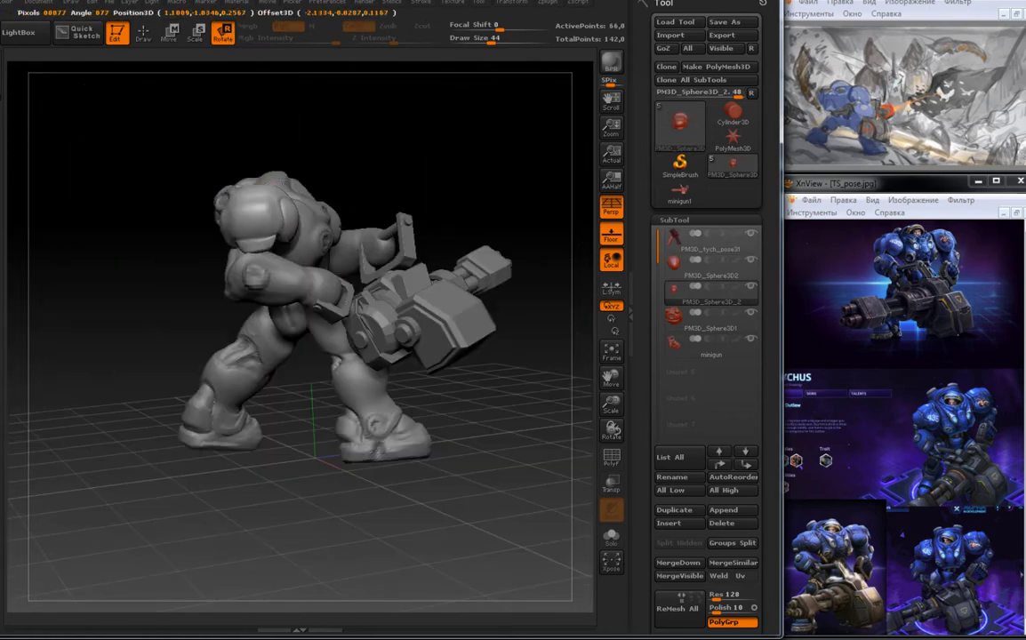
left_click_drag(498, 374, 240, 321)
key("w")
left_click_drag(474, 182, 307, 293)
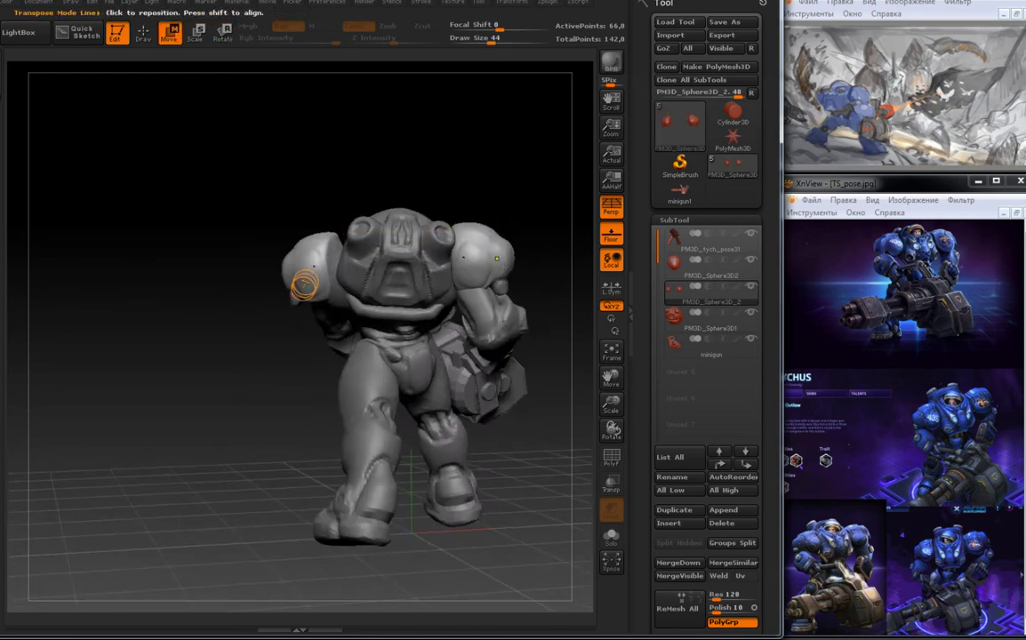
Move the left shoulder pad with Transpose so it sits over the marine's upper arm.
left_click_drag(229, 305, 467, 275)
key("r")
left_click(170, 34)
left_click_drag(305, 201, 165, 138)
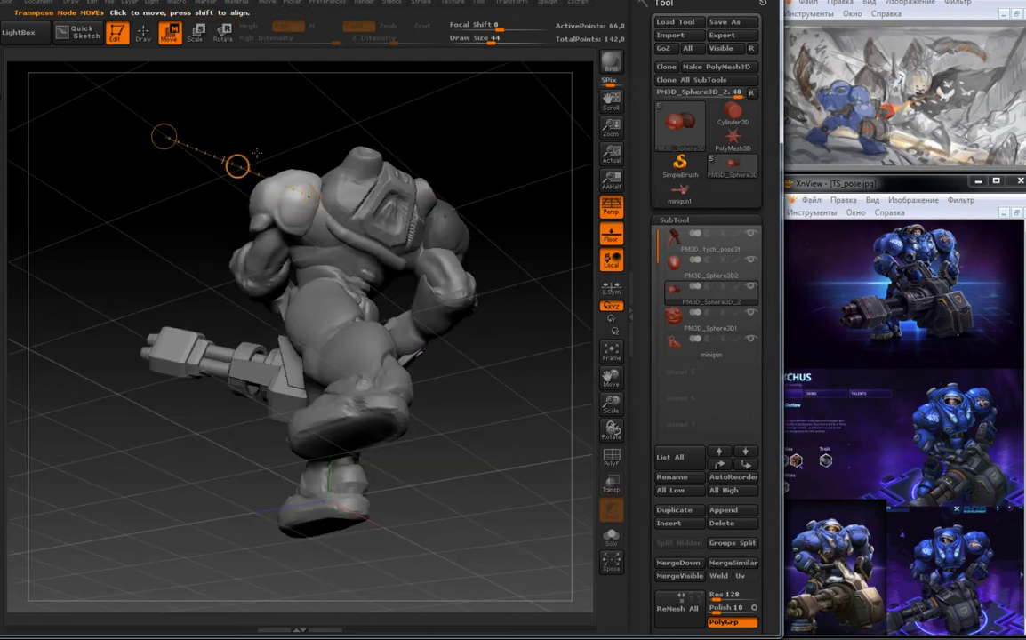
left_click_drag(235, 165, 245, 267)
left_click_drag(163, 182, 421, 172)
Move and rotate the right shoulder pad with Transpose to follow the angle of the marine's right arm.
key("w")
left_click_drag(271, 235, 276, 569)
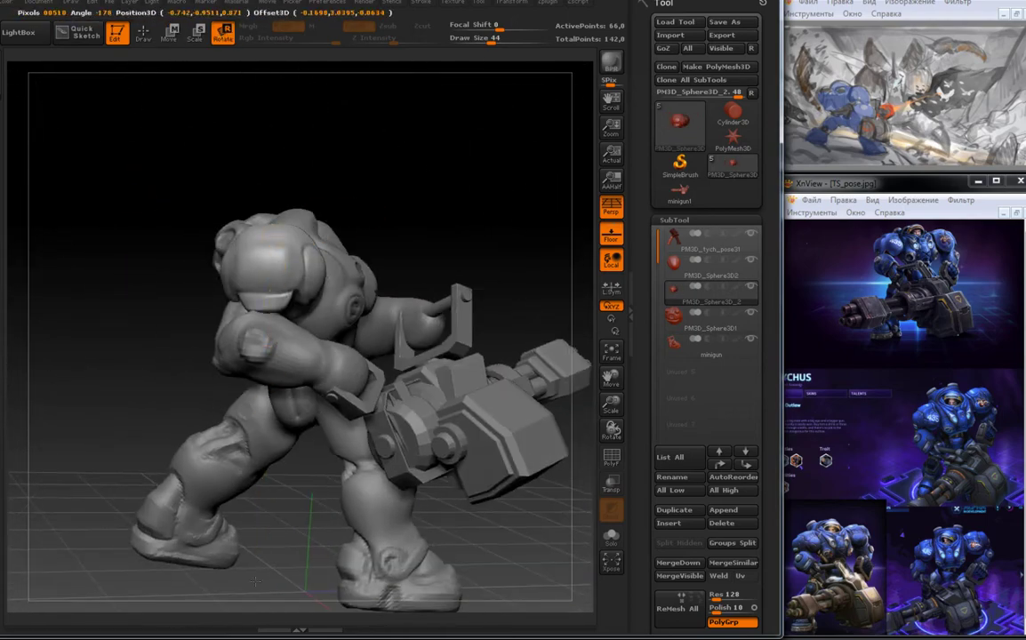
left_click_drag(206, 116, 202, 316)
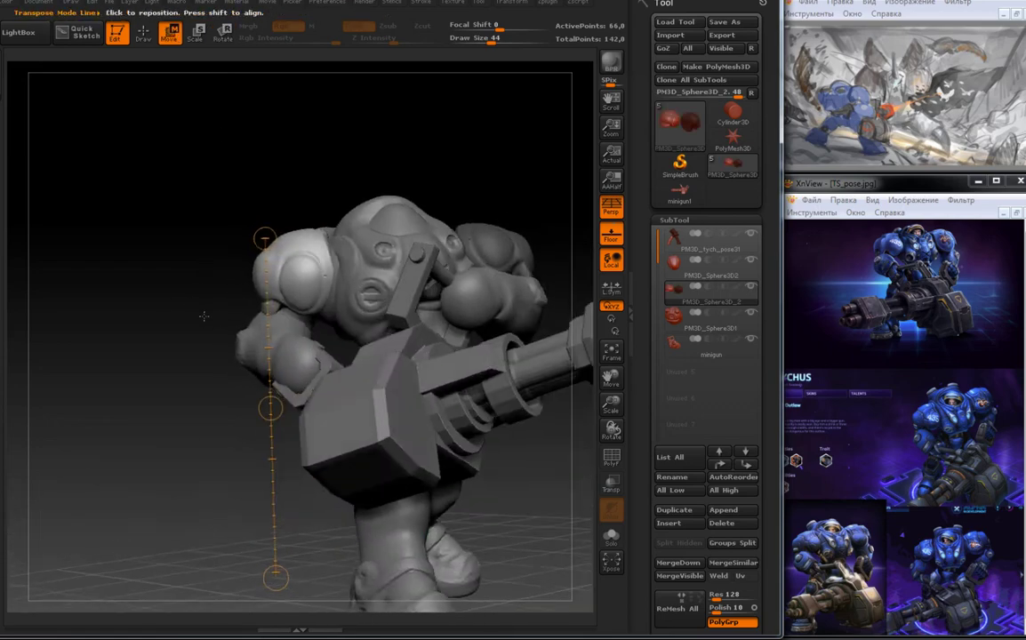
key("r")
left_click_drag(310, 247, 215, 564)
left_click_drag(140, 445, 431, 399)
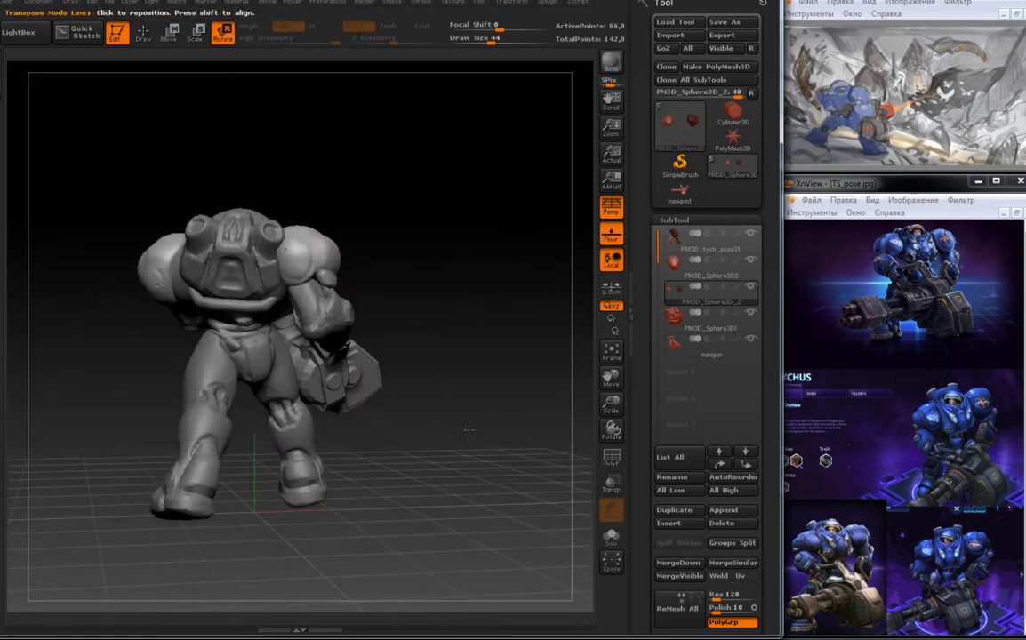
left_click_drag(309, 246, 384, 475)
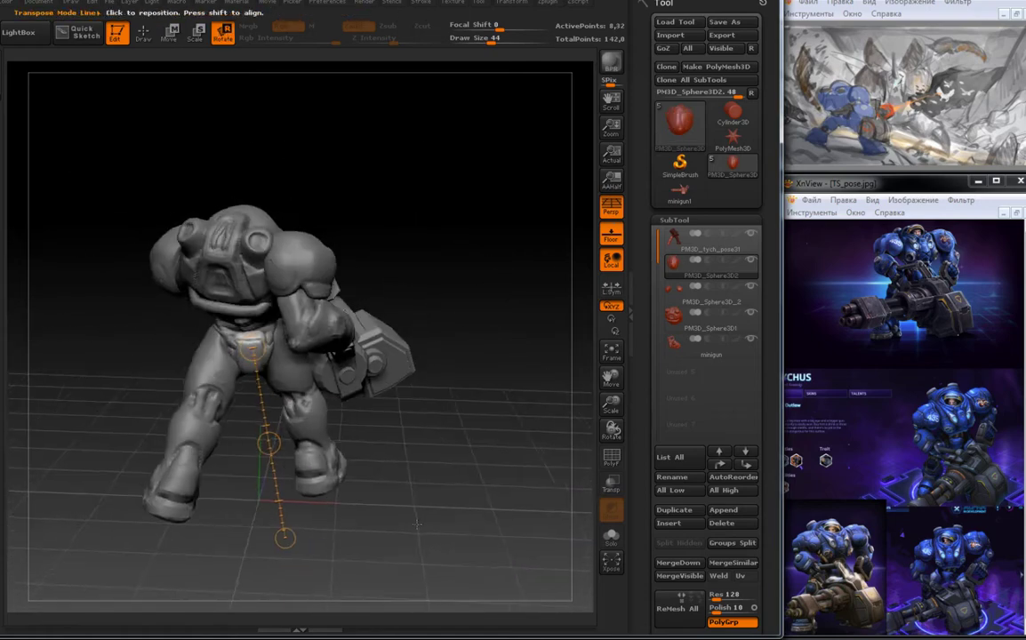
Select the PM3D_Sphere3D2 pelvis armour and refine its rotation and position between the marine's spread legs.
left_click_drag(288, 479, 268, 450)
key("w")
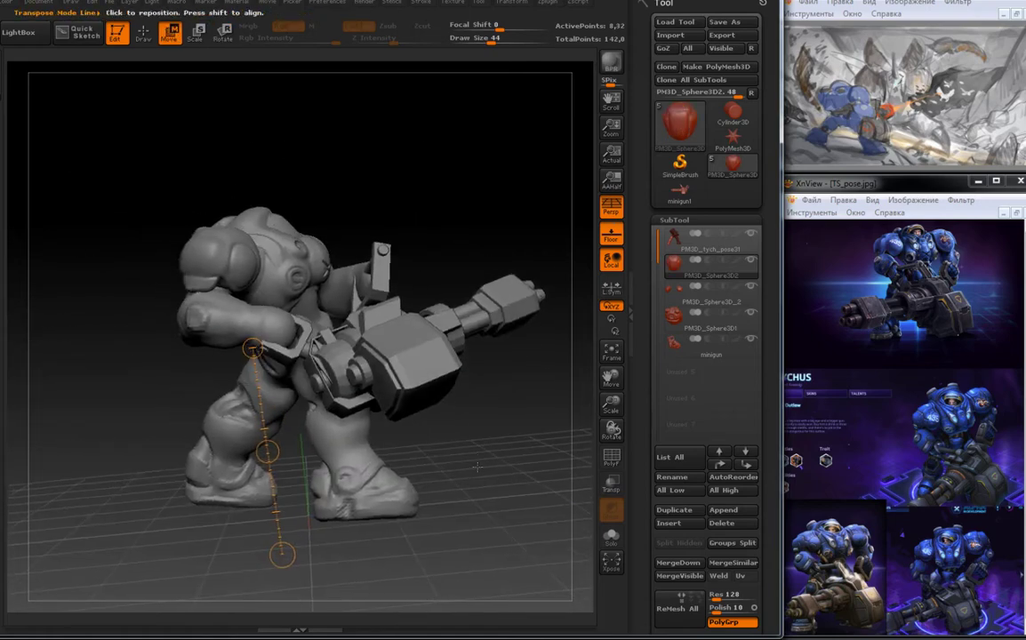
left_click_drag(433, 463, 514, 304)
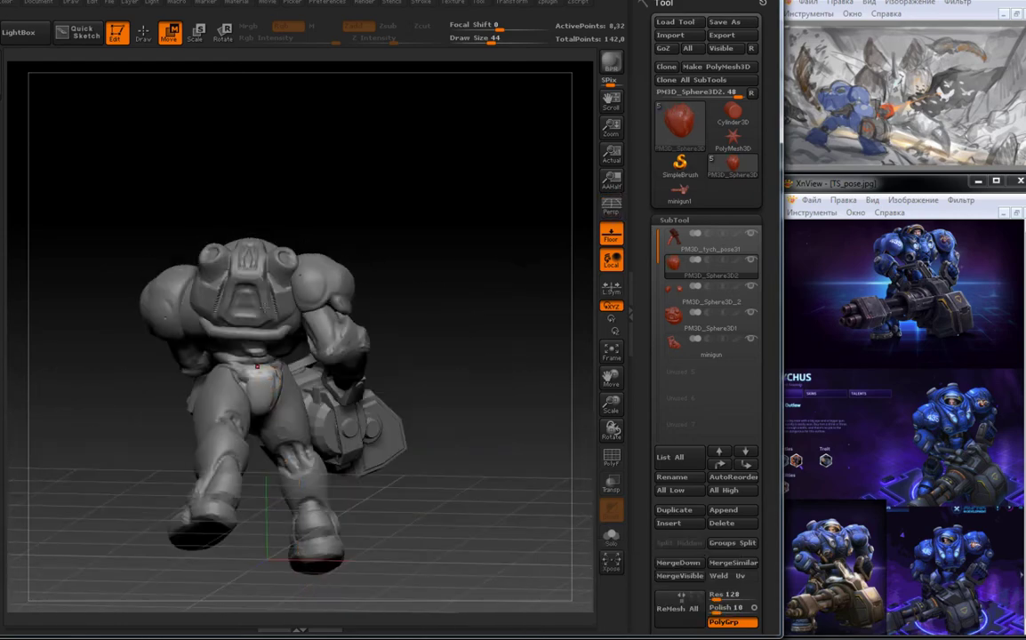
key("r")
left_click_drag(250, 330, 563, 397)
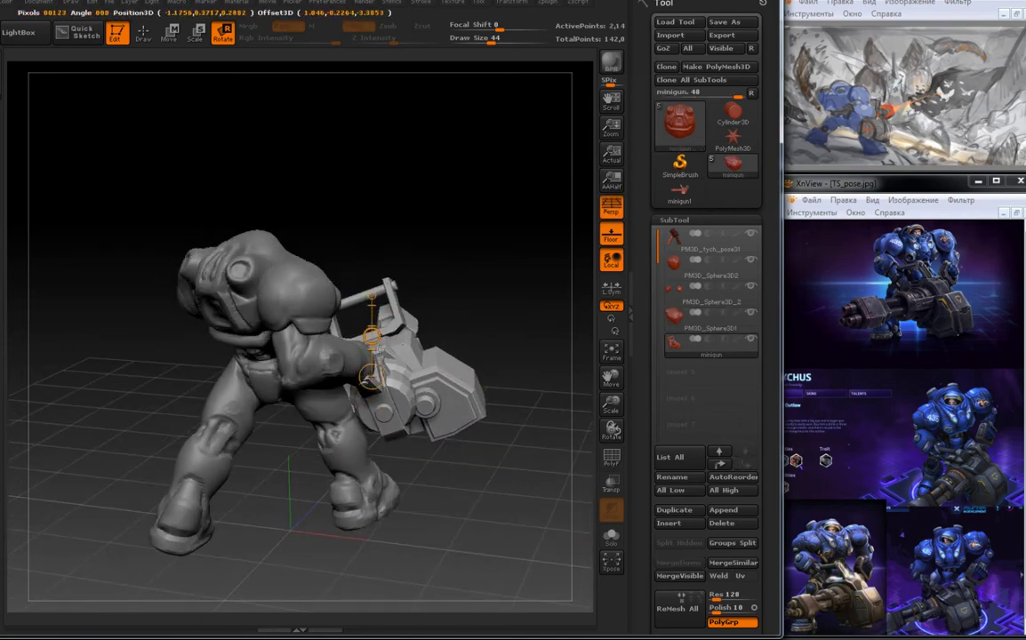
Select the minigun subtool, rotate and move it to fit the marine's grip, and save the work.
left_click_drag(470, 353, 505, 340)
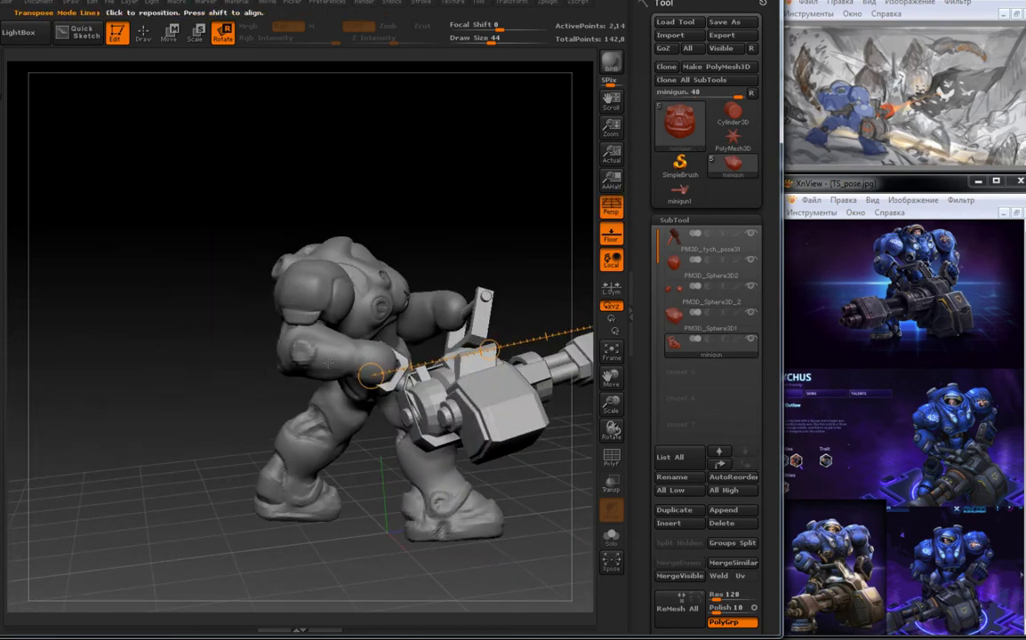
key("w")
left_click_drag(246, 385, 338, 386)
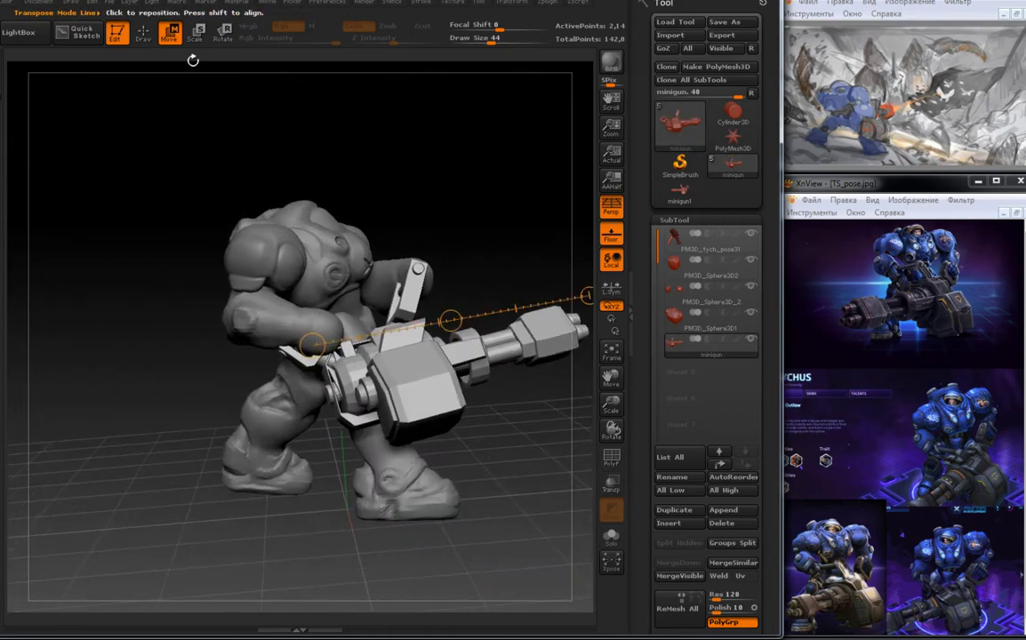
left_click_drag(192, 59, 427, 285)
key("ctrl+s")
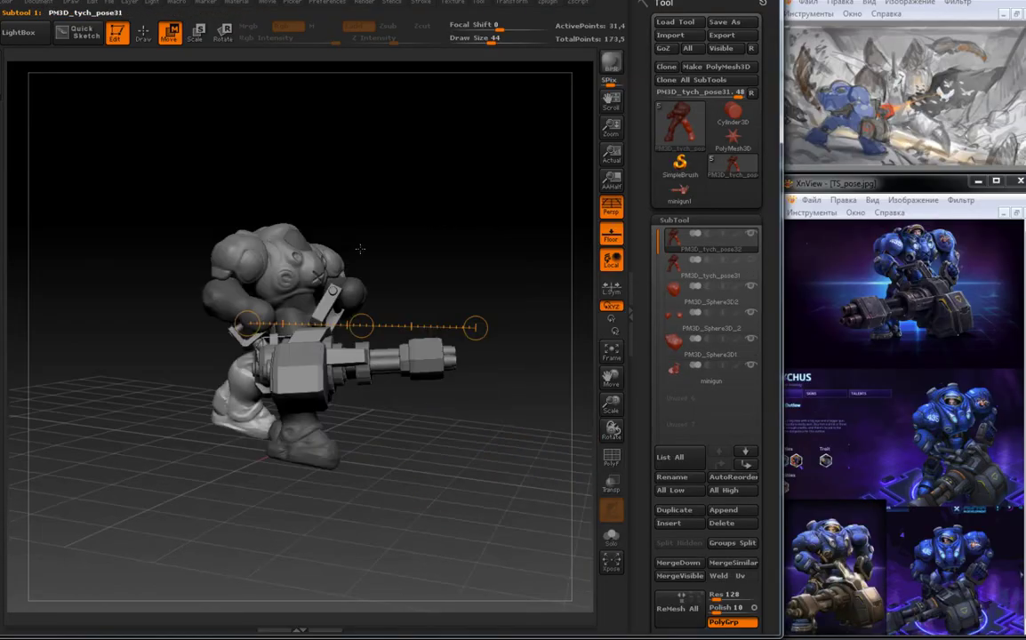
On a duplicate of the body subtool, mask all but the marine's left arm and rotate it toward the minigun's handle.
left_click_drag(498, 516, 570, 498)
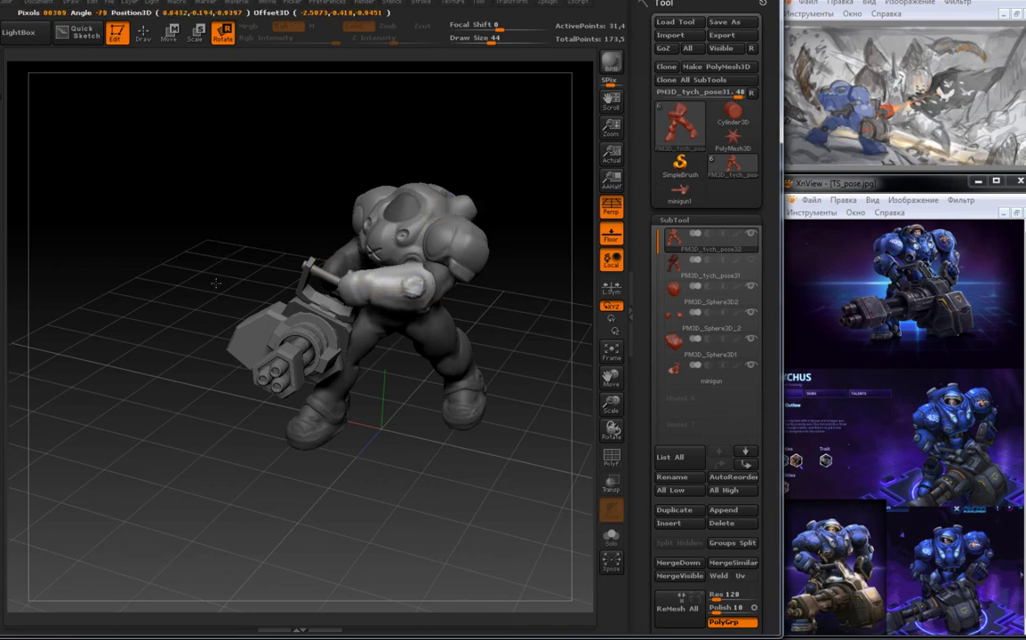
mouse_move(216, 283)
left_mouse_down()
mouse_move(425, 257)
mouse_move(331, 292)
mouse_move(486, 179)
mouse_move(593, 397)
mouse_move(311, 296)
mouse_move(275, 355)
mouse_move(367, 321)
mouse_move(282, 324)
mouse_move(323, 279)
mouse_move(433, 307)
mouse_move(434, 279)
mouse_move(498, 240)
mouse_move(560, 229)
mouse_move(516, 389)
mouse_move(569, 199)
left_mouse_up()
key("q")
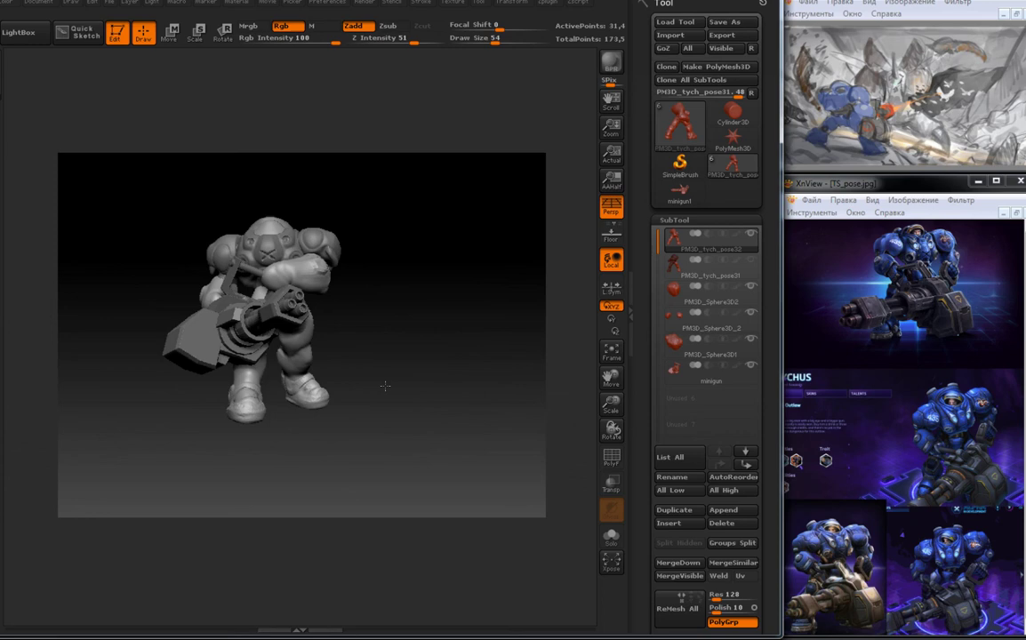
Shift the posed marine sideways on the canvas and snapshot its front view next to a rear three-quarter view.
left_click_drag(384, 386, 447, 392, "alt")
key("shift+s")
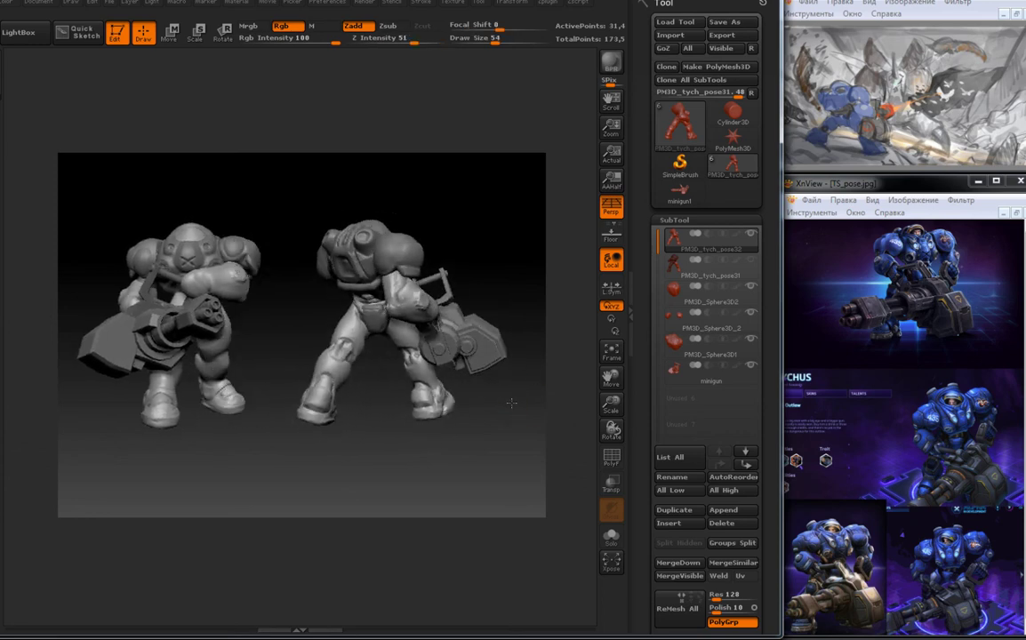